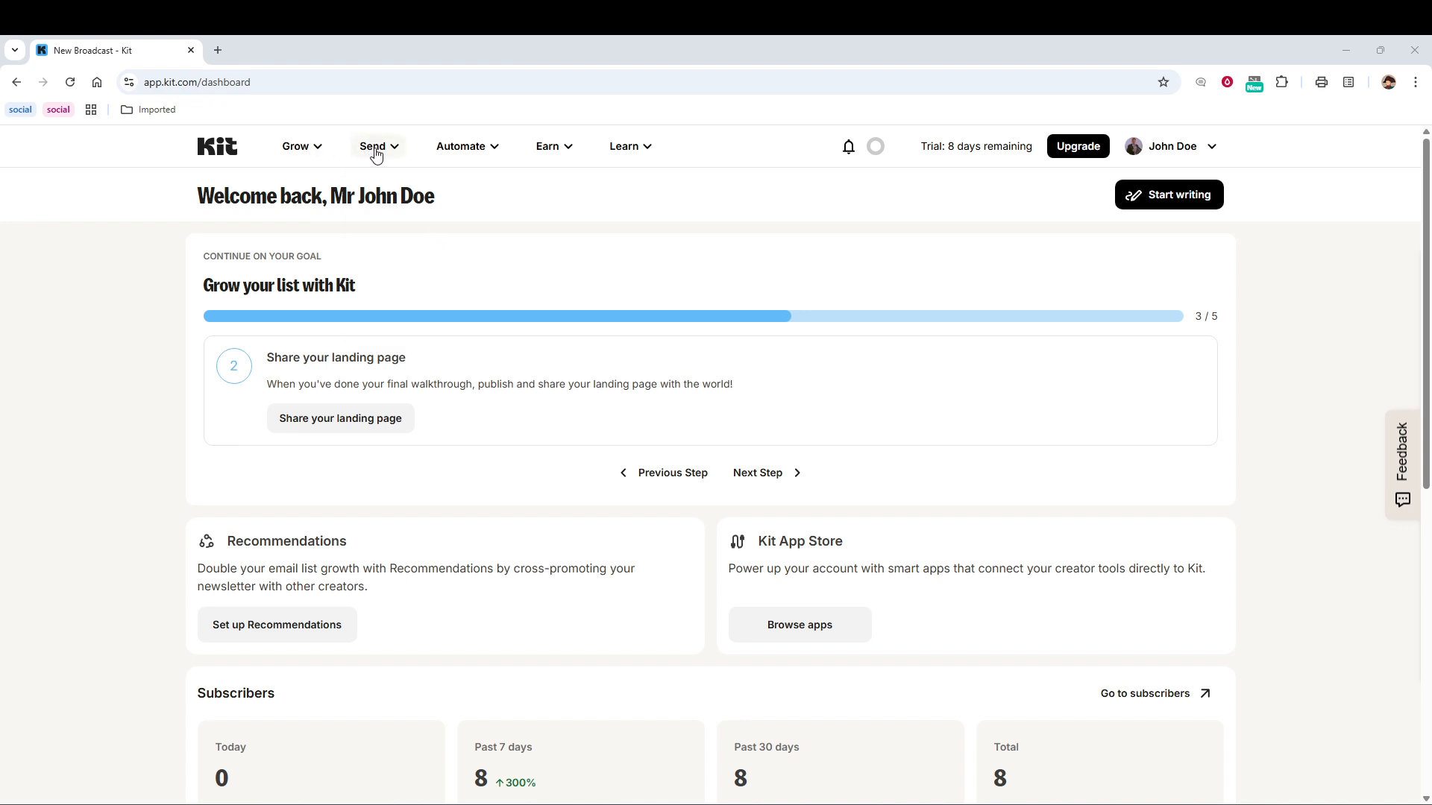
Create a new broadcast based on the Finch starting-point template
click(376, 153)
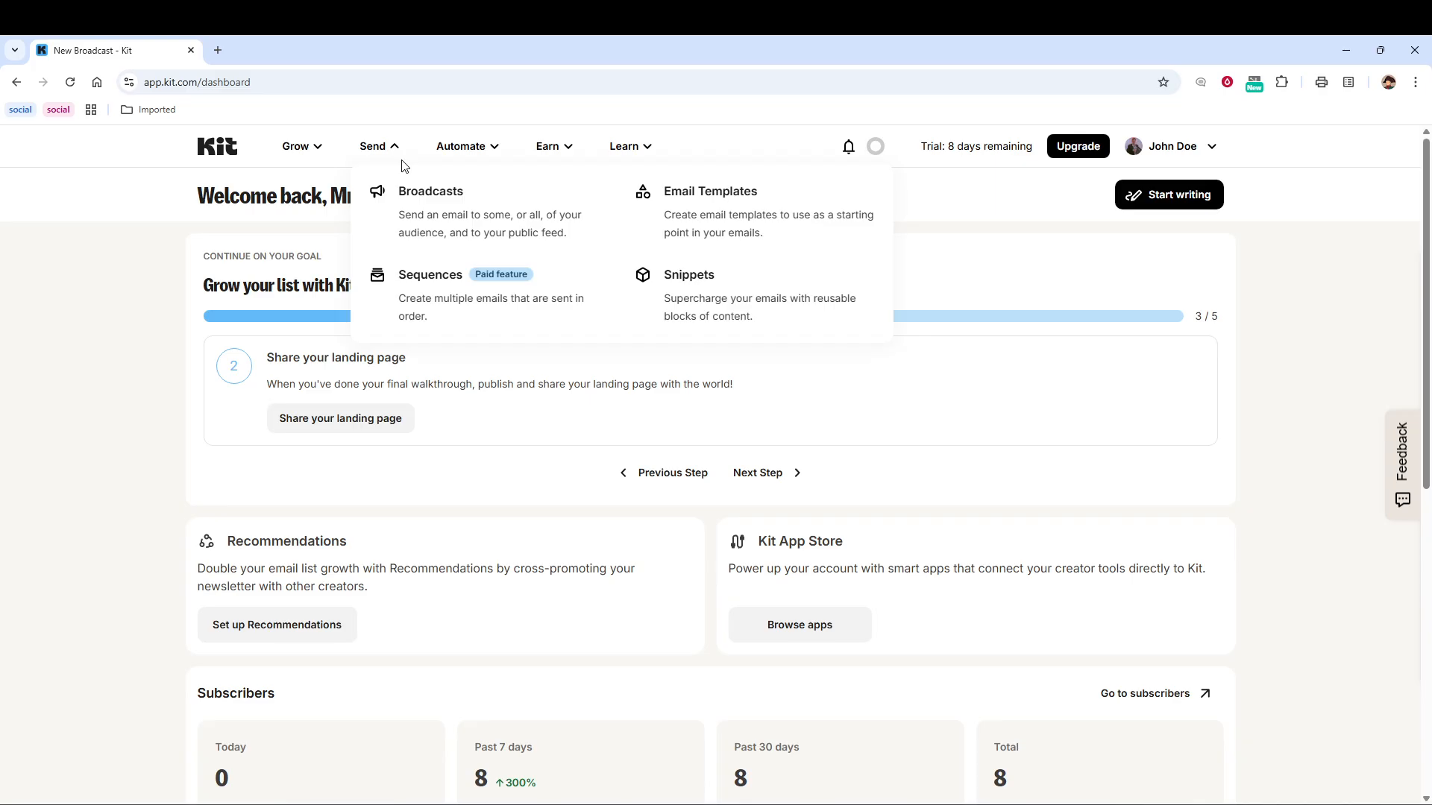
click(507, 214)
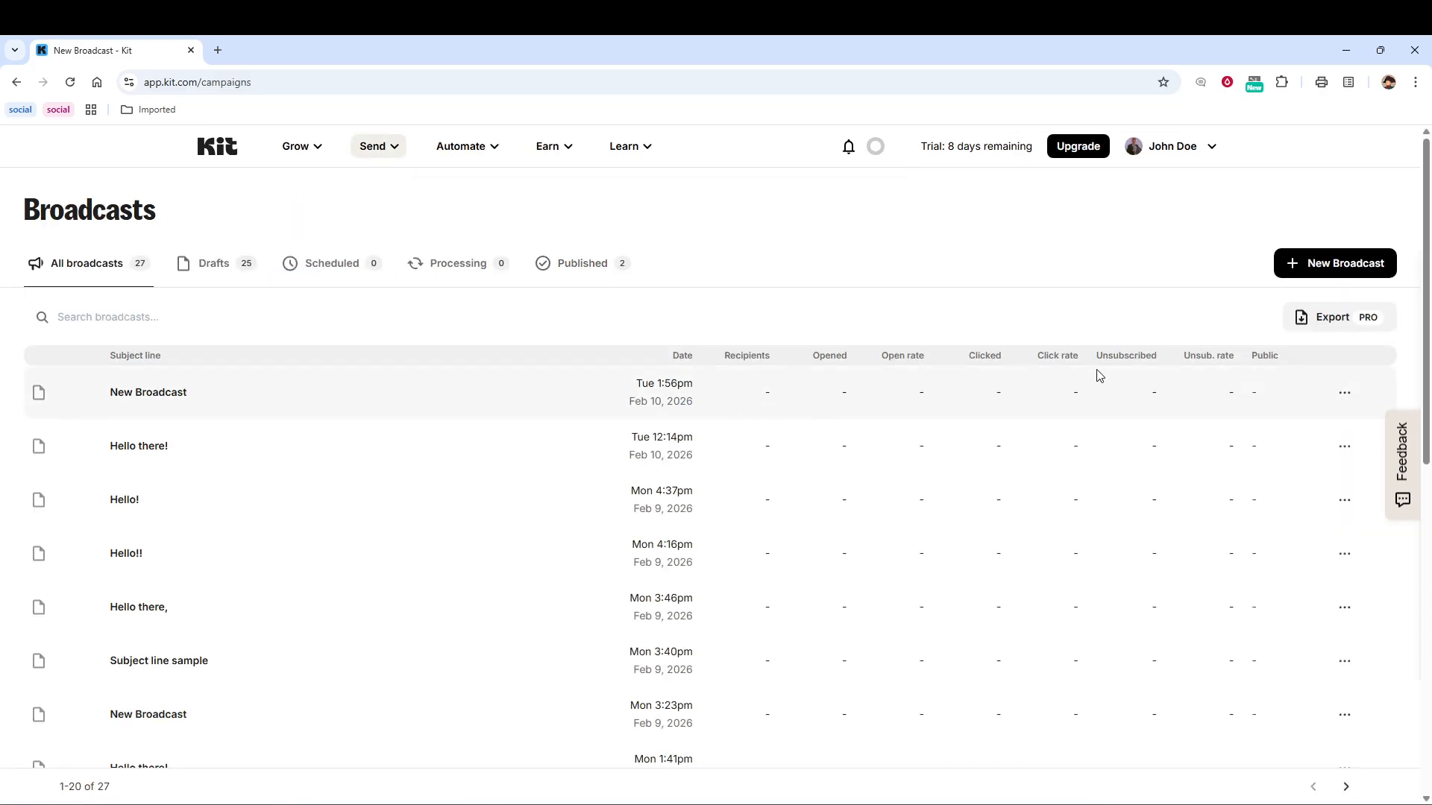
click(1342, 269)
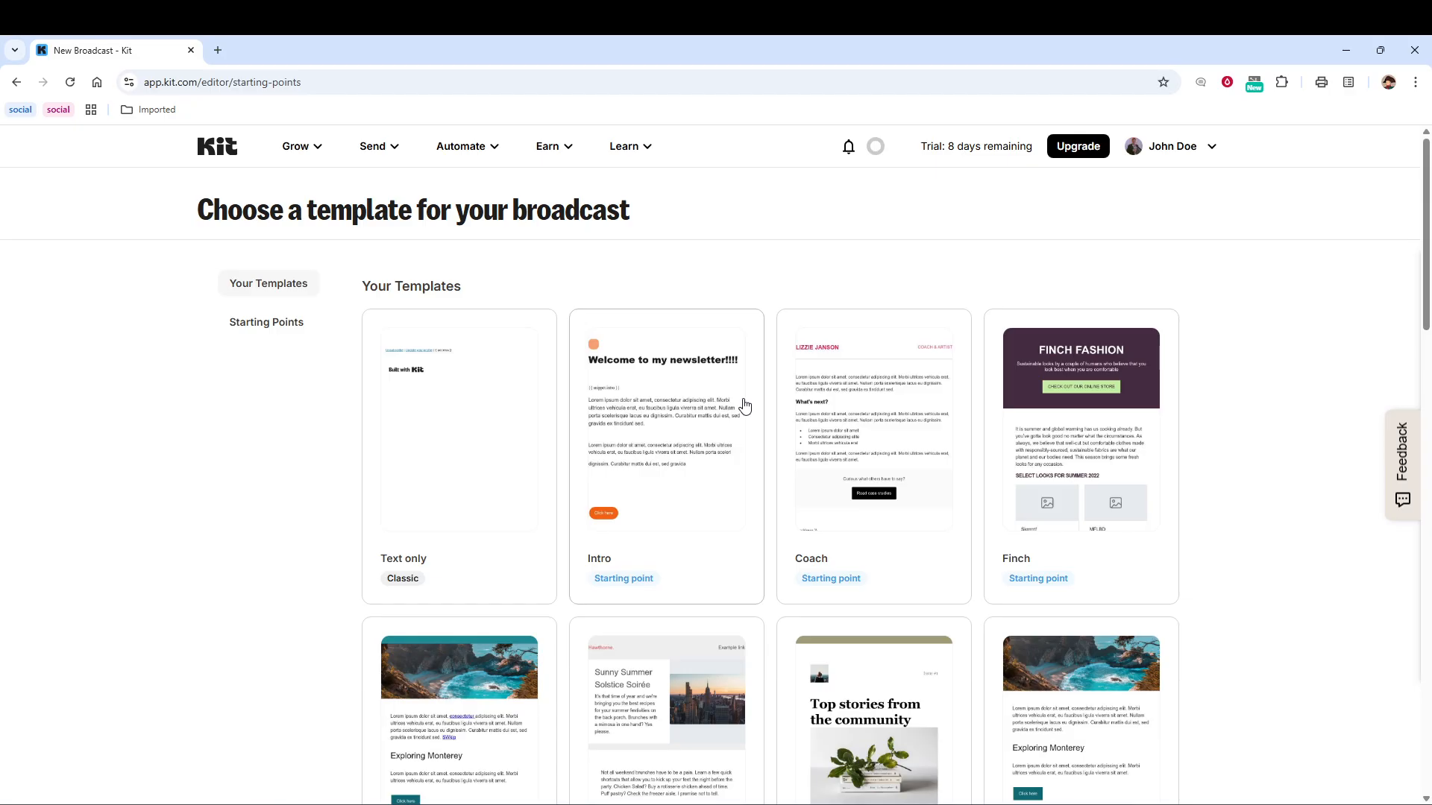
scroll(965, 447, down, 4)
scroll(880, 440, up, 2)
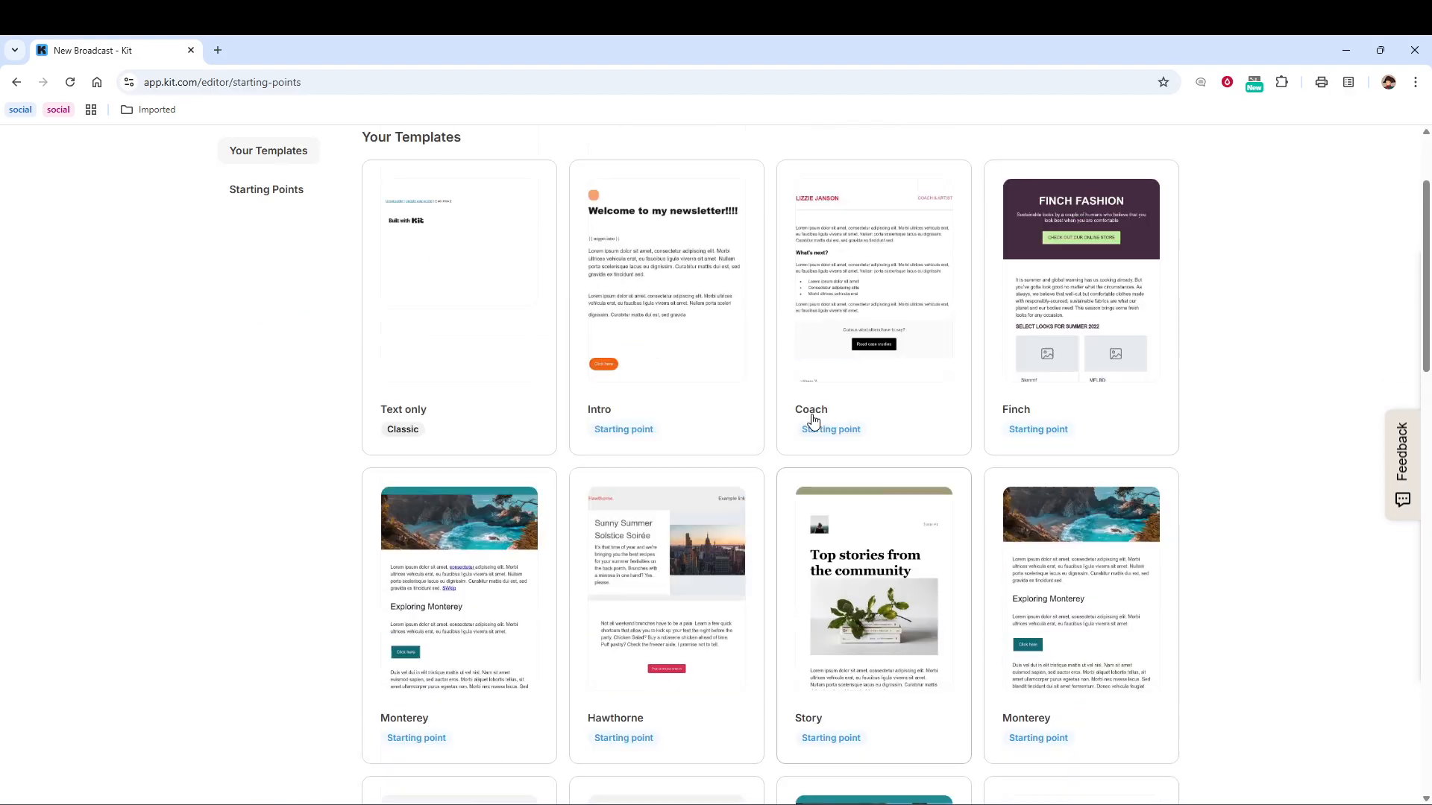
scroll(812, 421, up, 1)
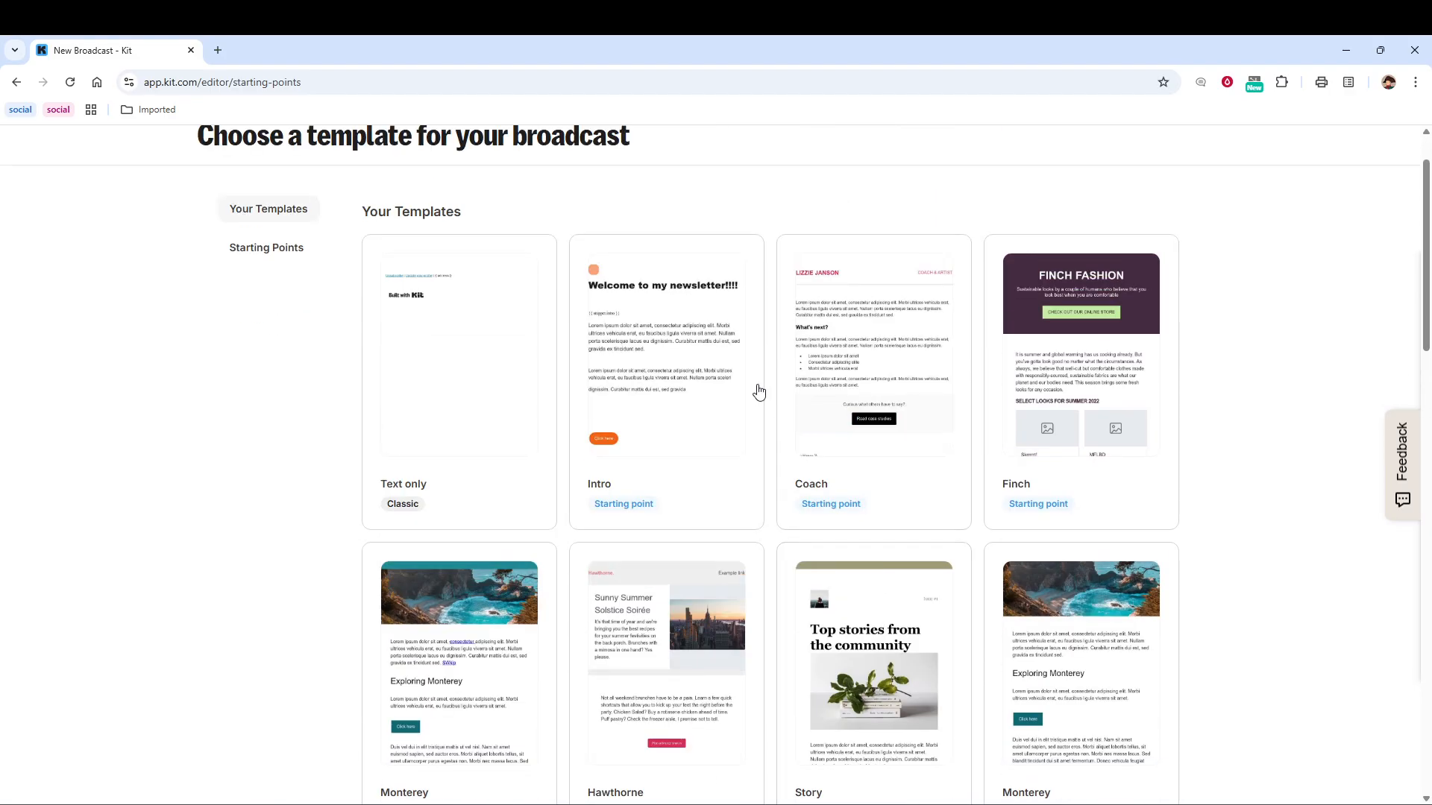
click(1086, 438)
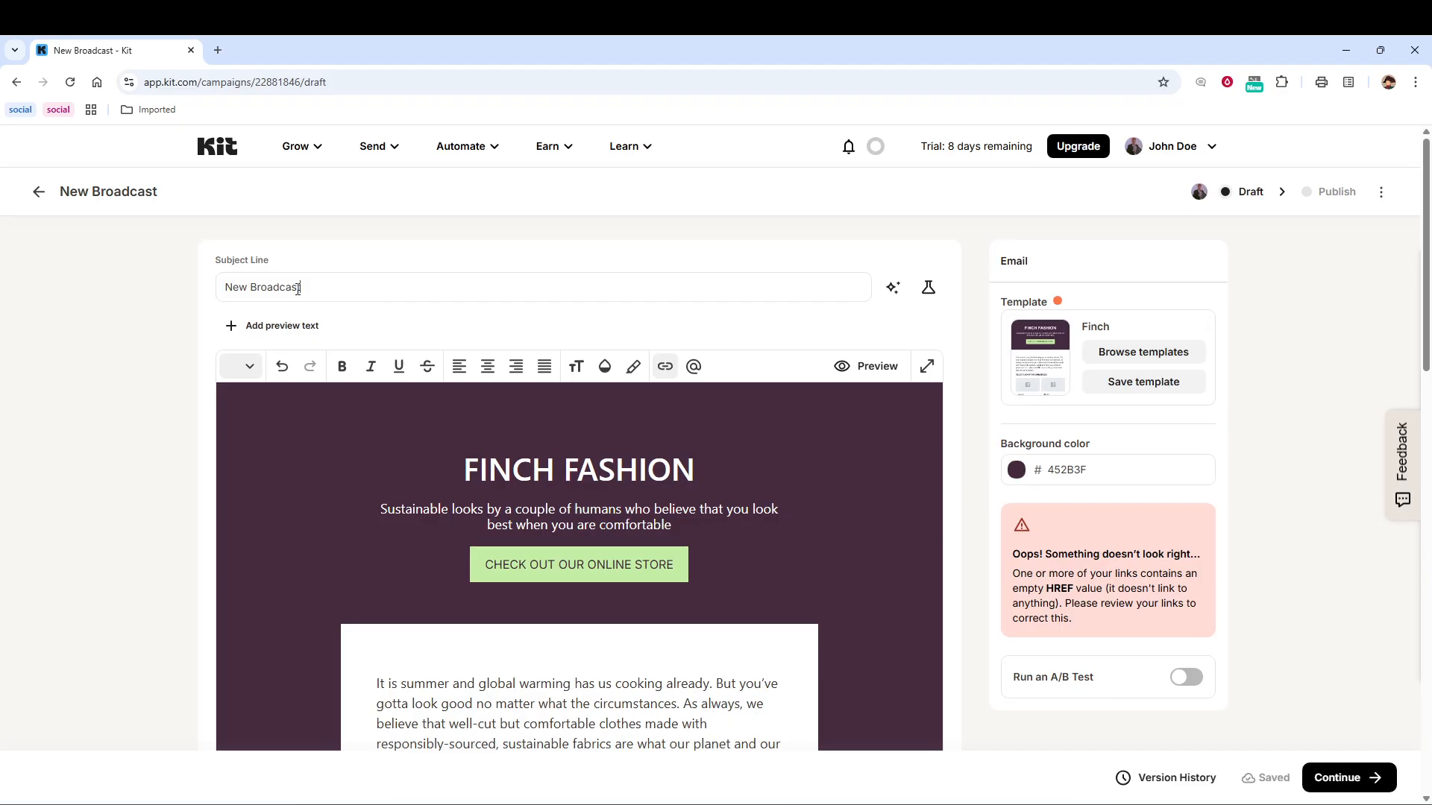
Replace the broadcast's subject line with "Hello there!"
drag(291, 288, 193, 286)
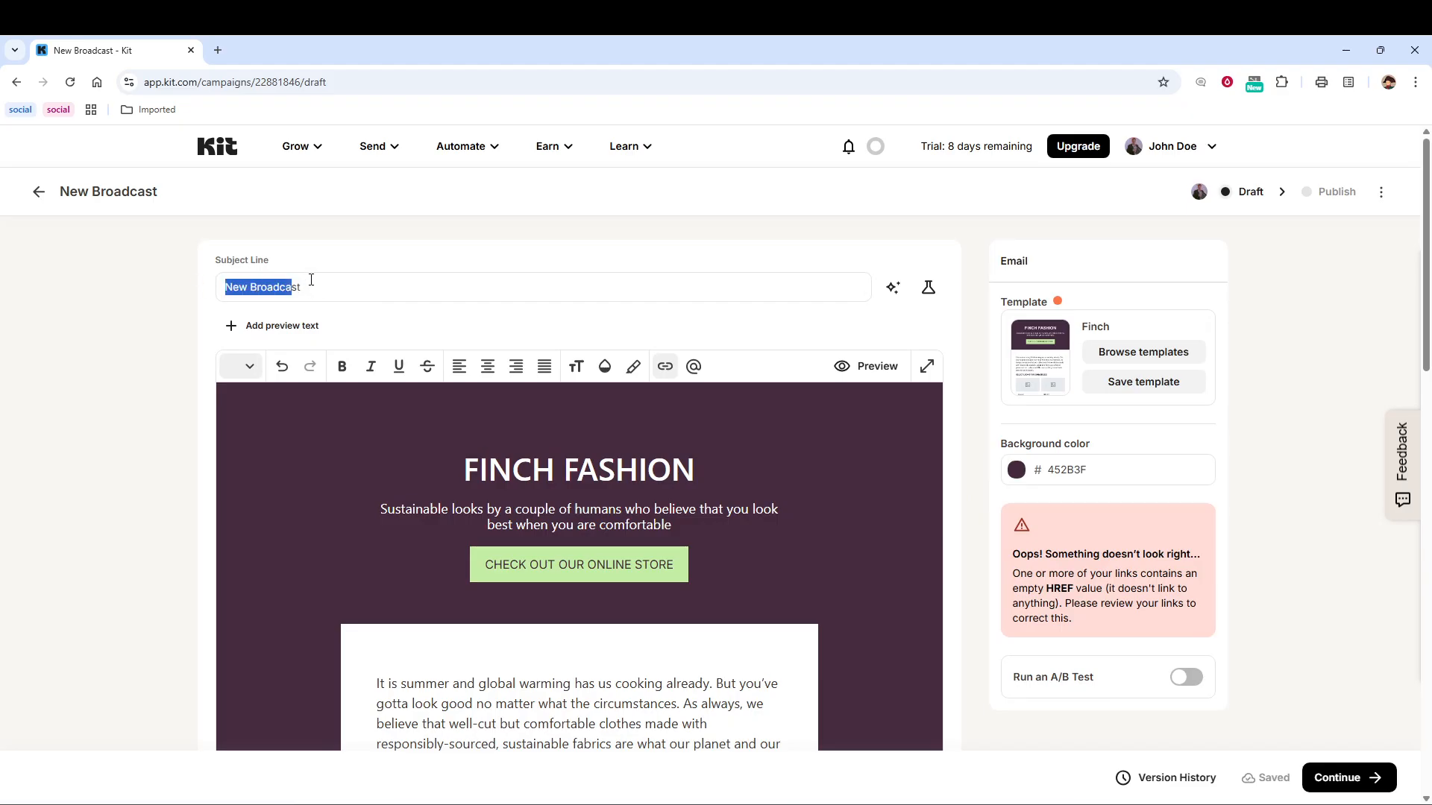
triple_click(396, 287)
text(h)
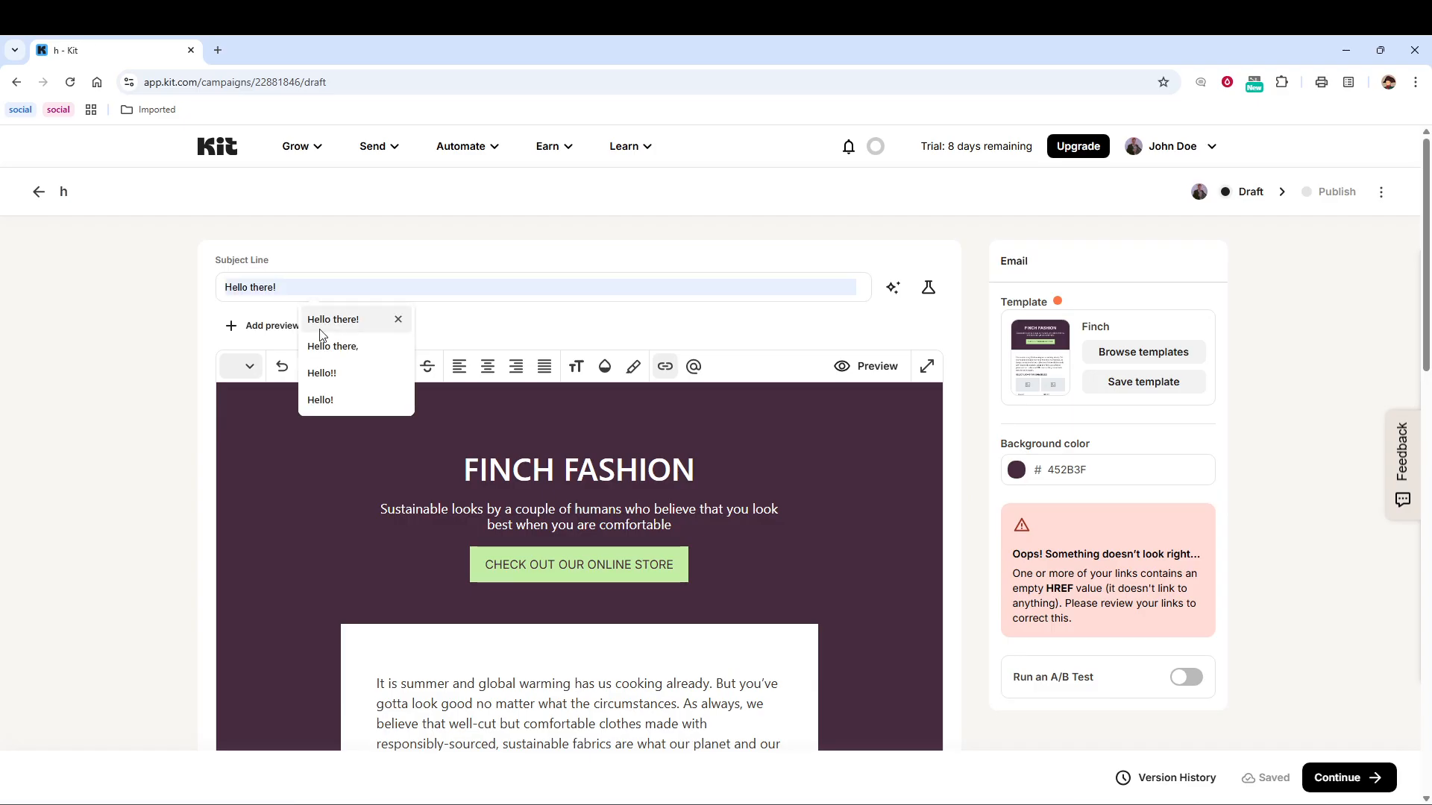
click(326, 332)
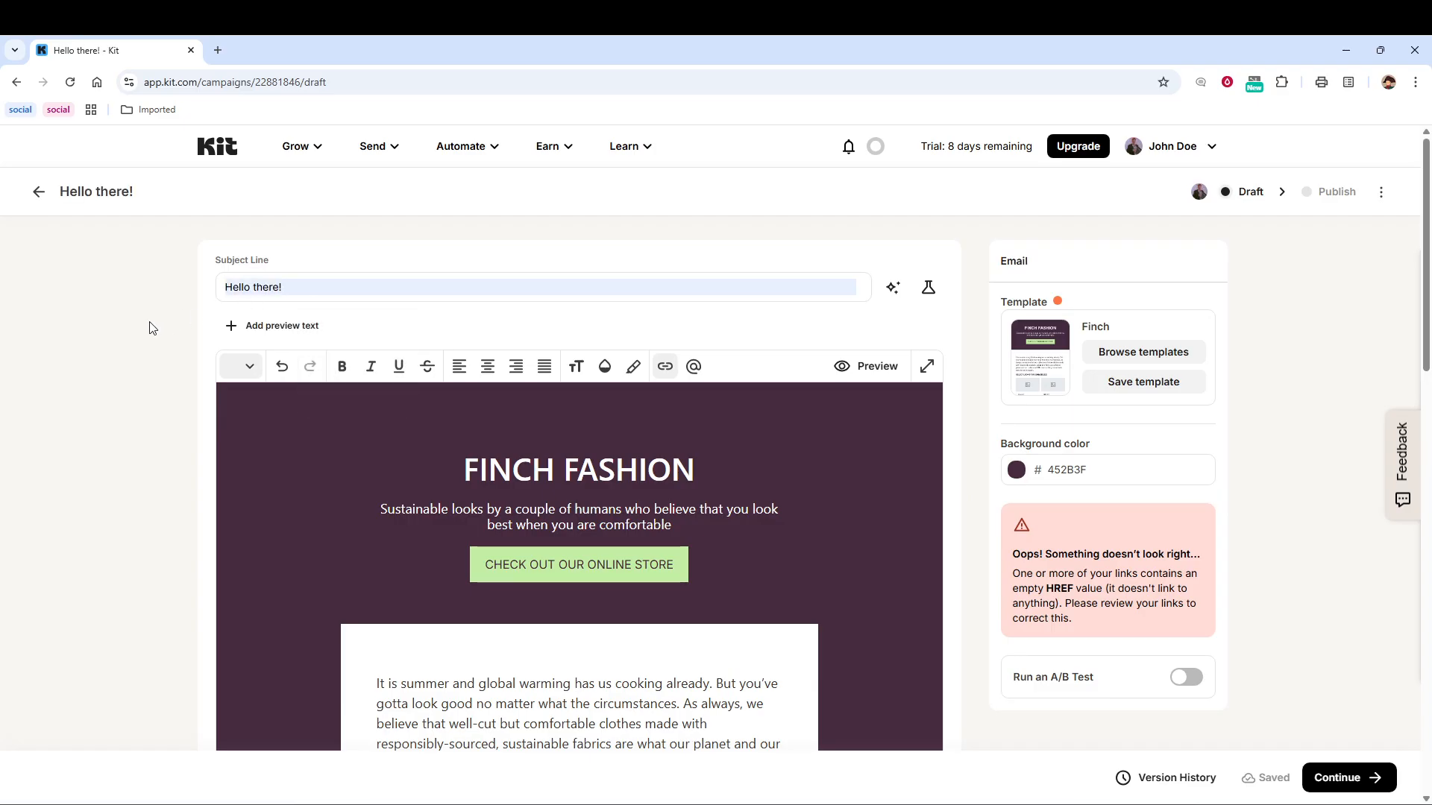
Insert an empty section directly above the summer introduction text in the email body
scroll(418, 396, down, 4)
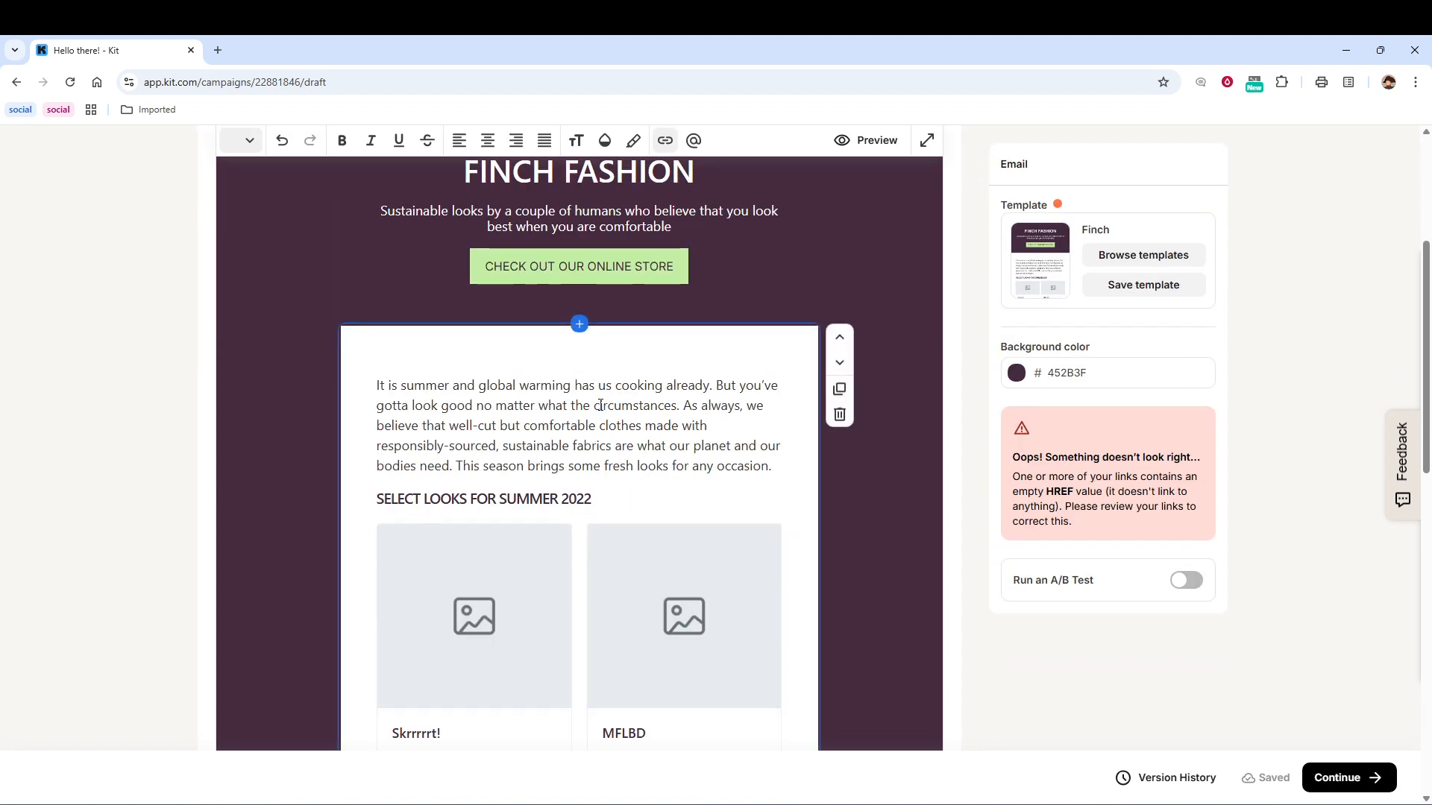
scroll(601, 405, up, 3)
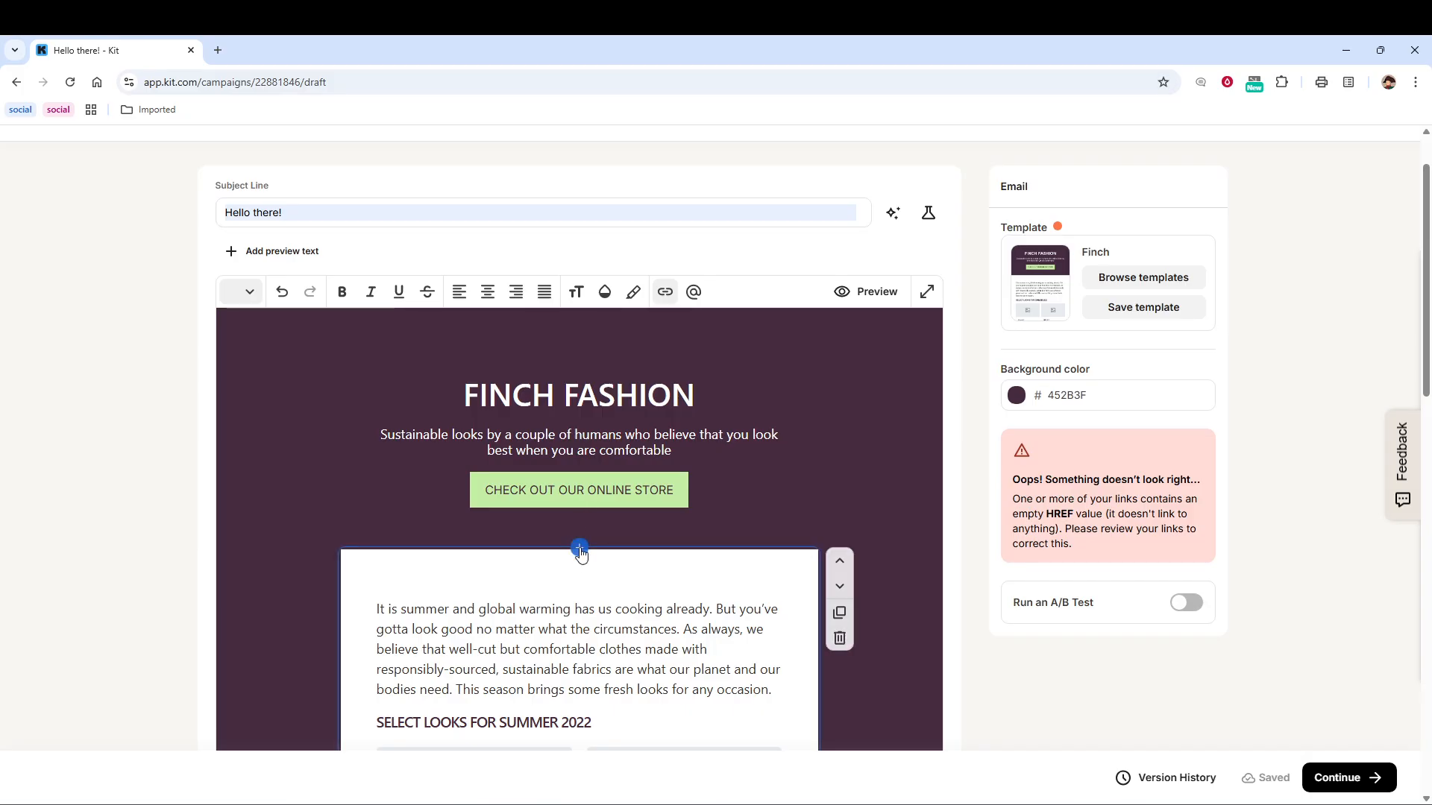
click(580, 550)
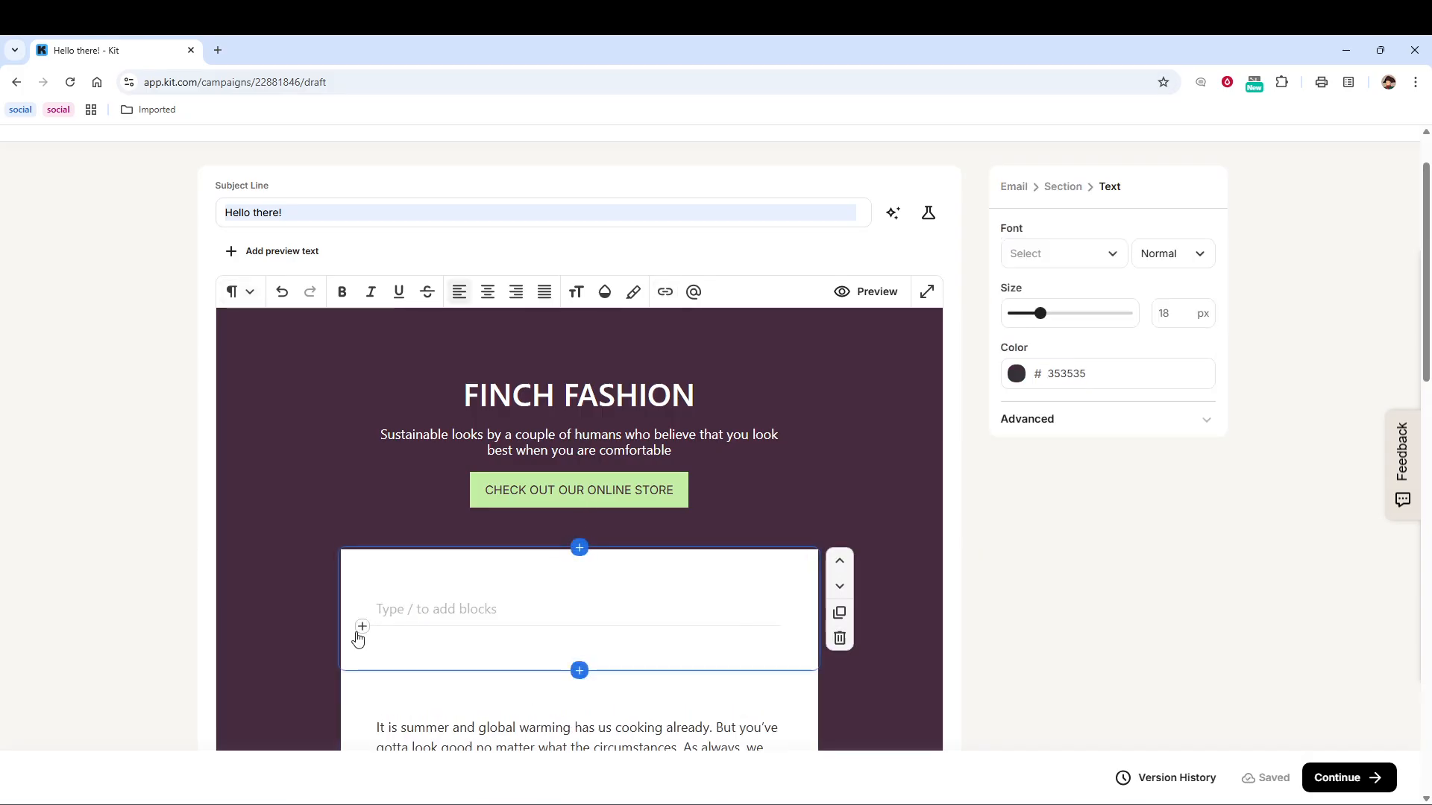
Examine the content blocks available for the new section, from text and action blocks to media and HTML, without adding one
click(362, 627)
scroll(361, 634, down, 2)
scroll(462, 592, down, 3)
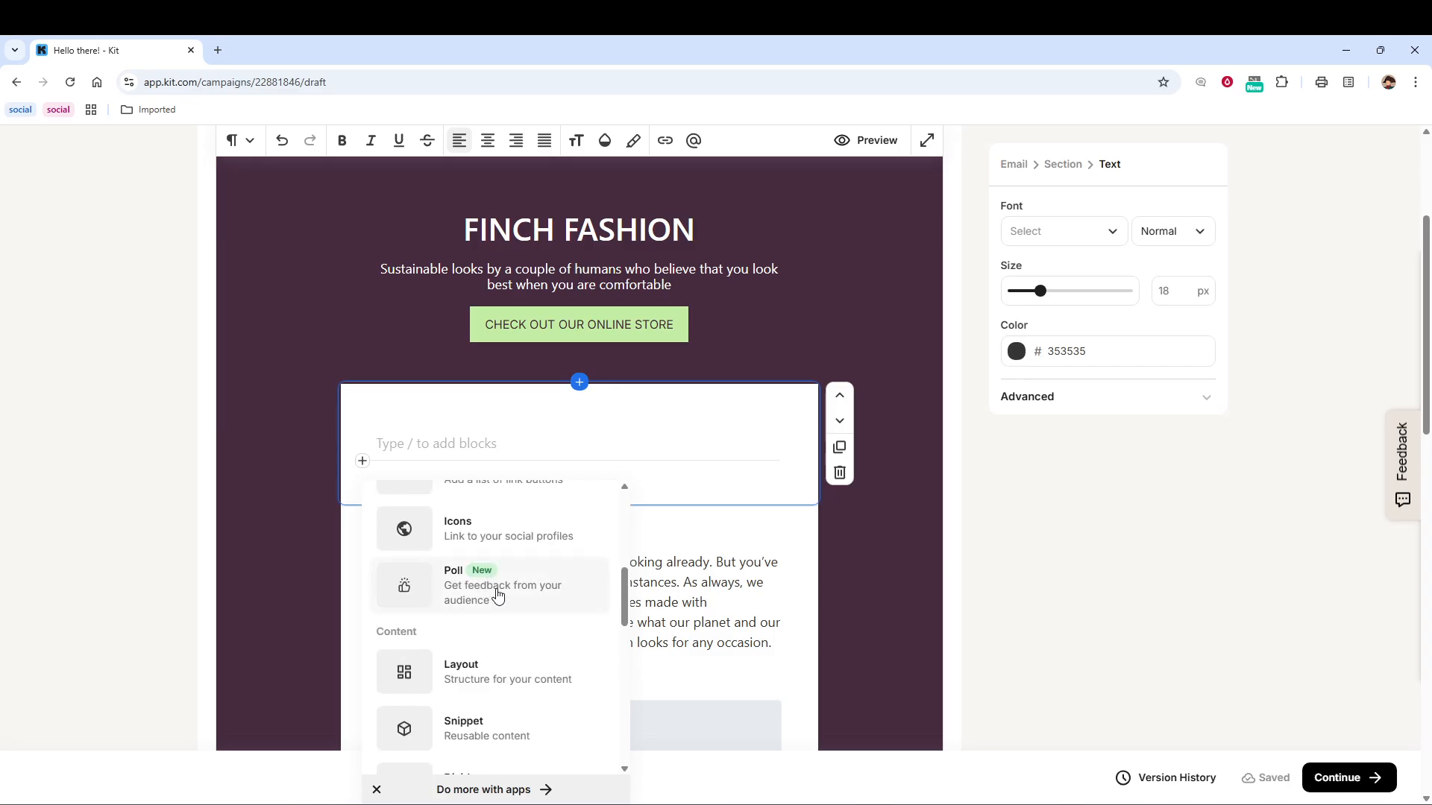
scroll(459, 705, down, 3)
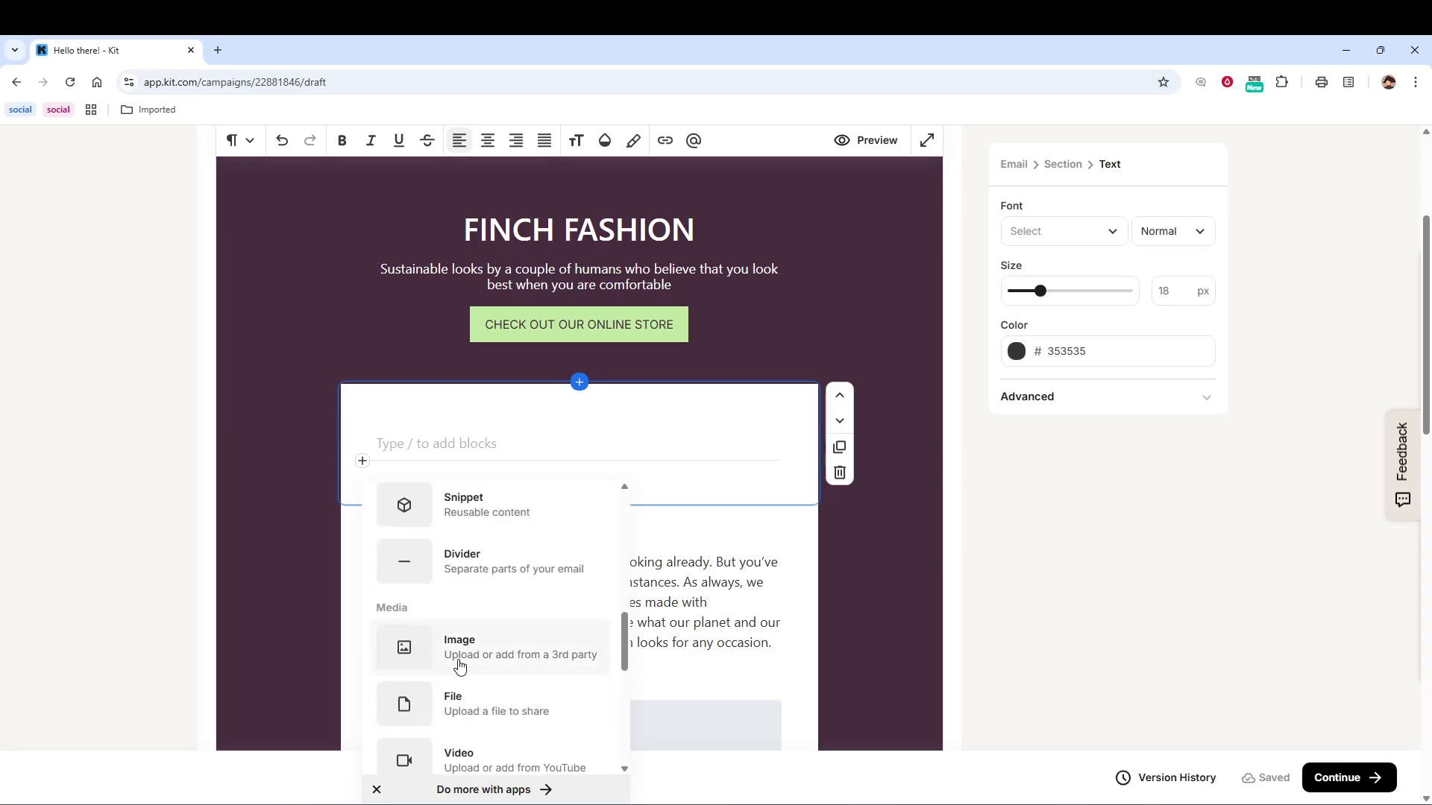
scroll(459, 666, down, 1)
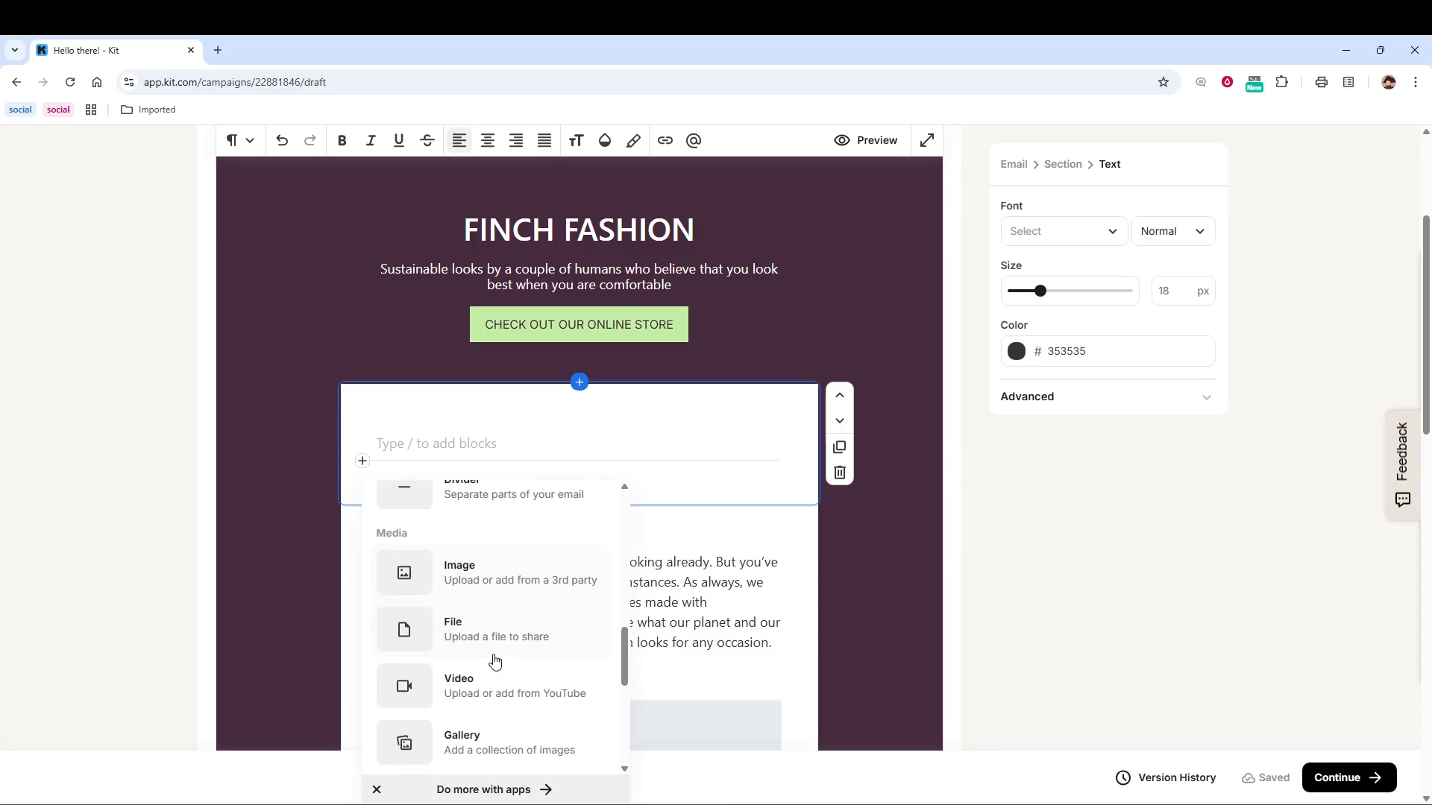
scroll(486, 684, down, 3)
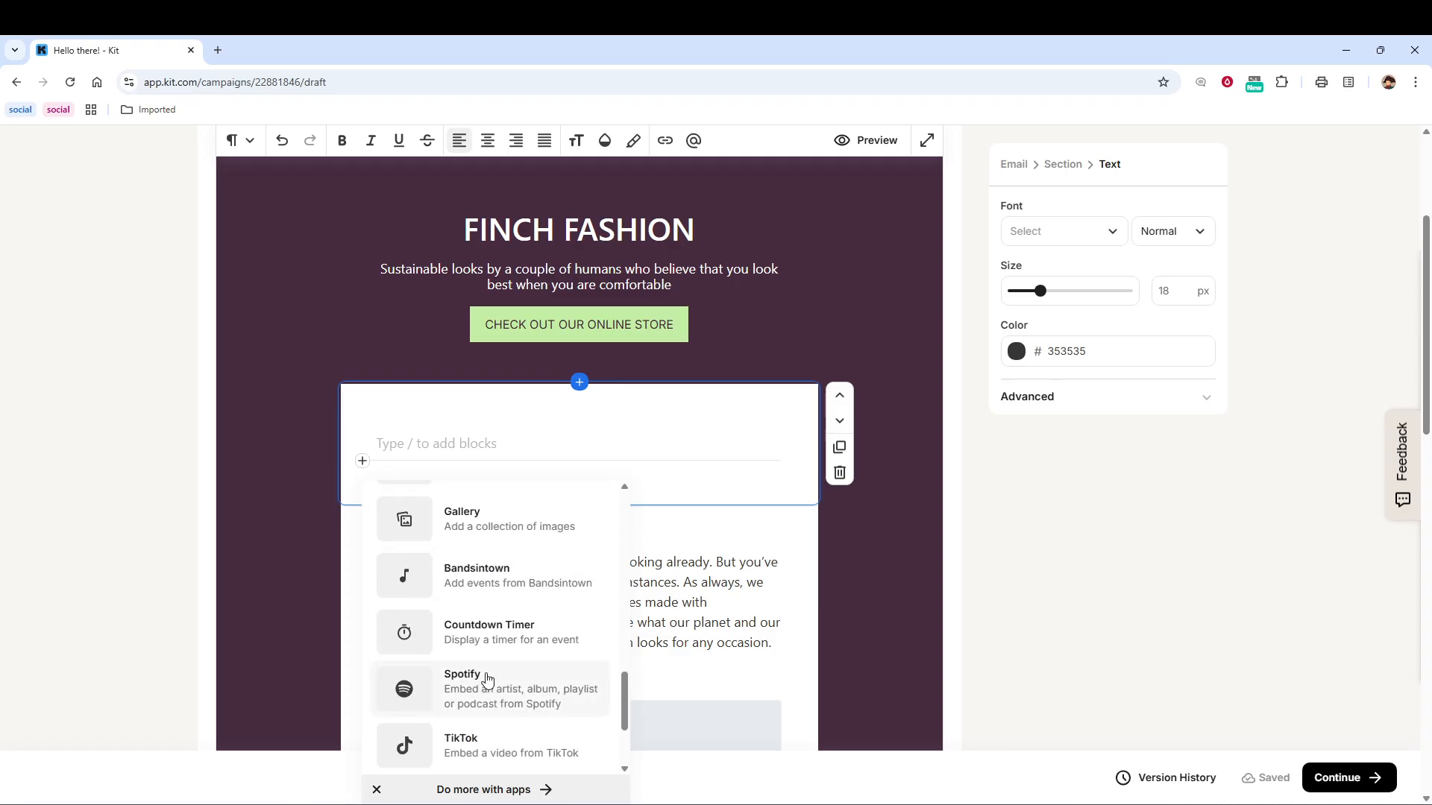
scroll(491, 659, down, 2)
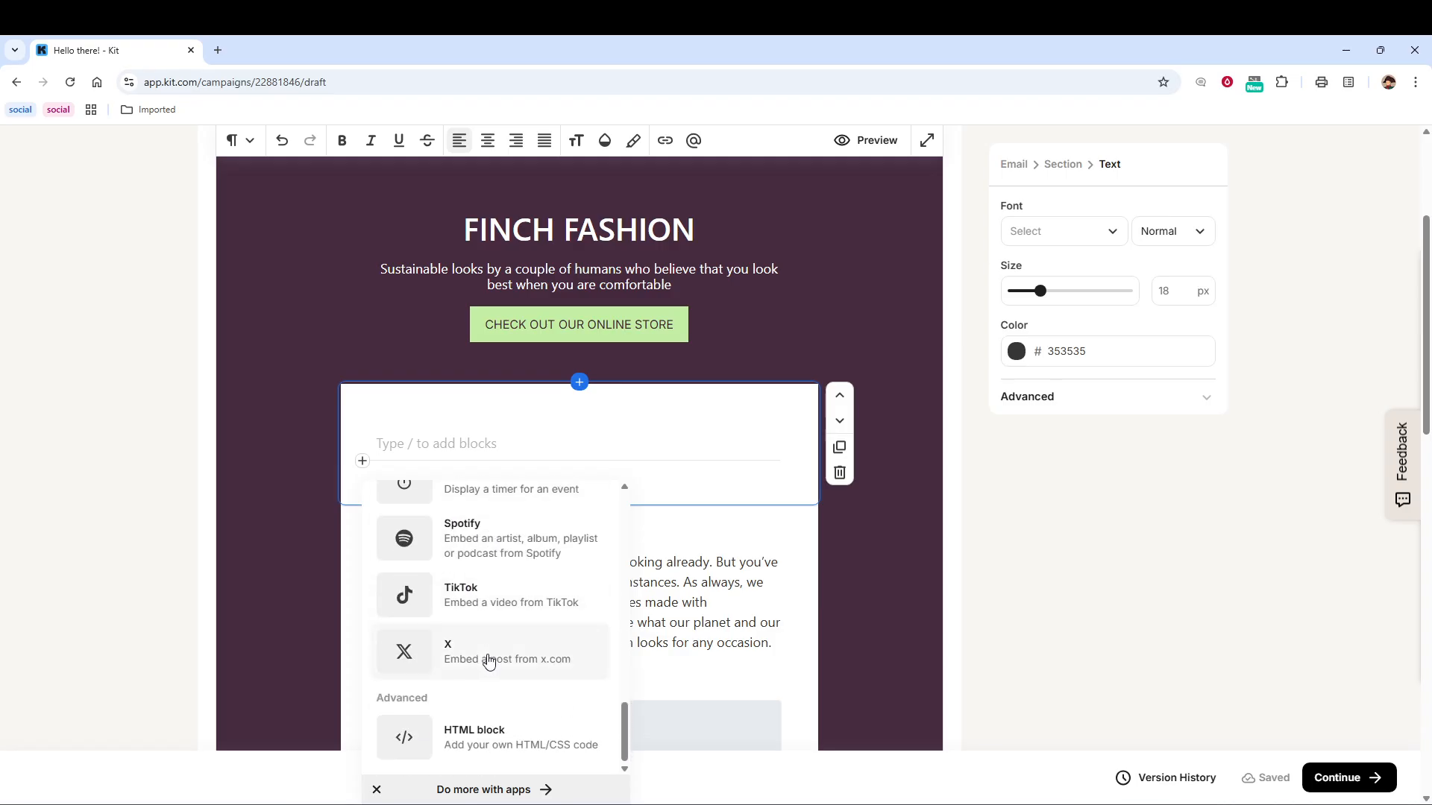
scroll(491, 660, down, 4)
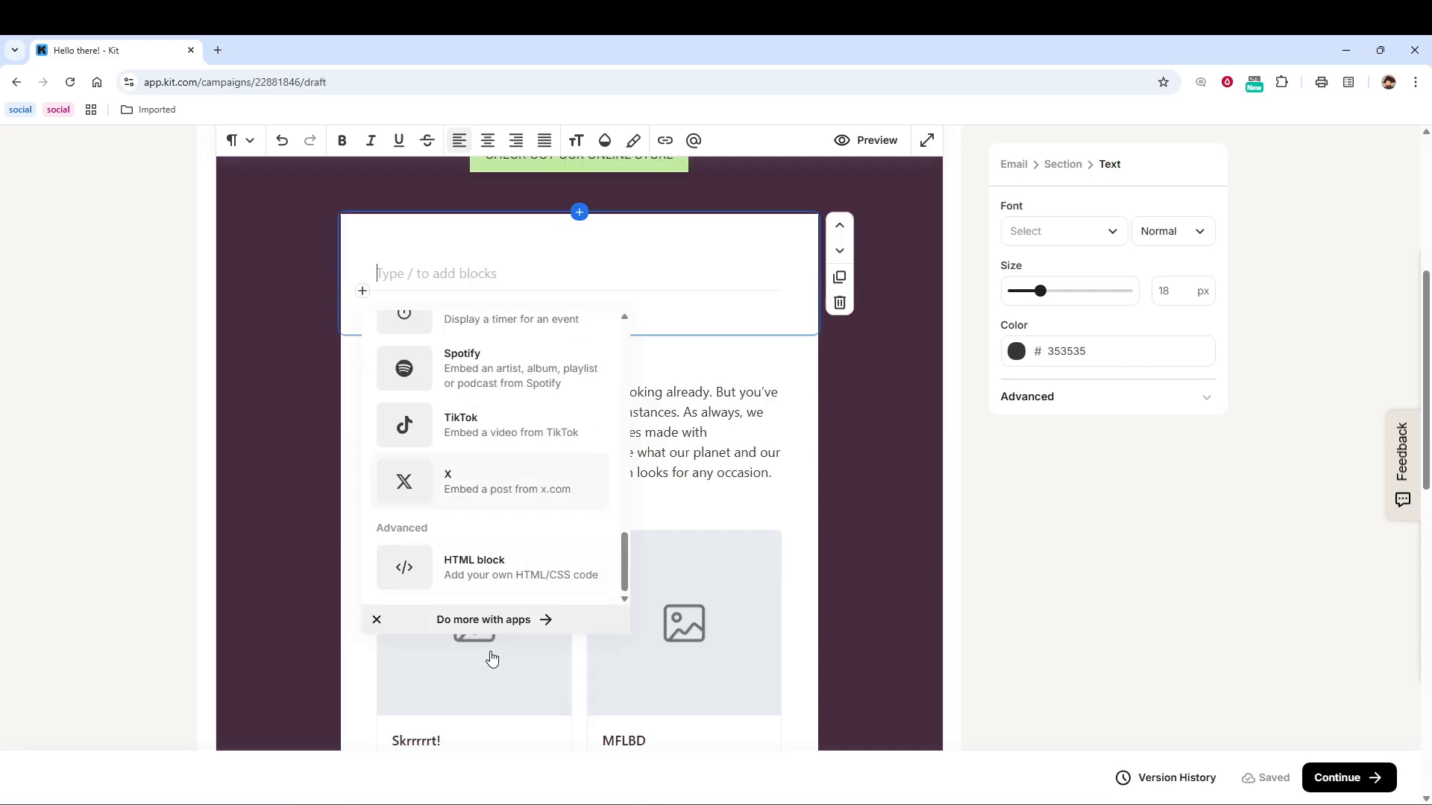
scroll(455, 436, up, 10)
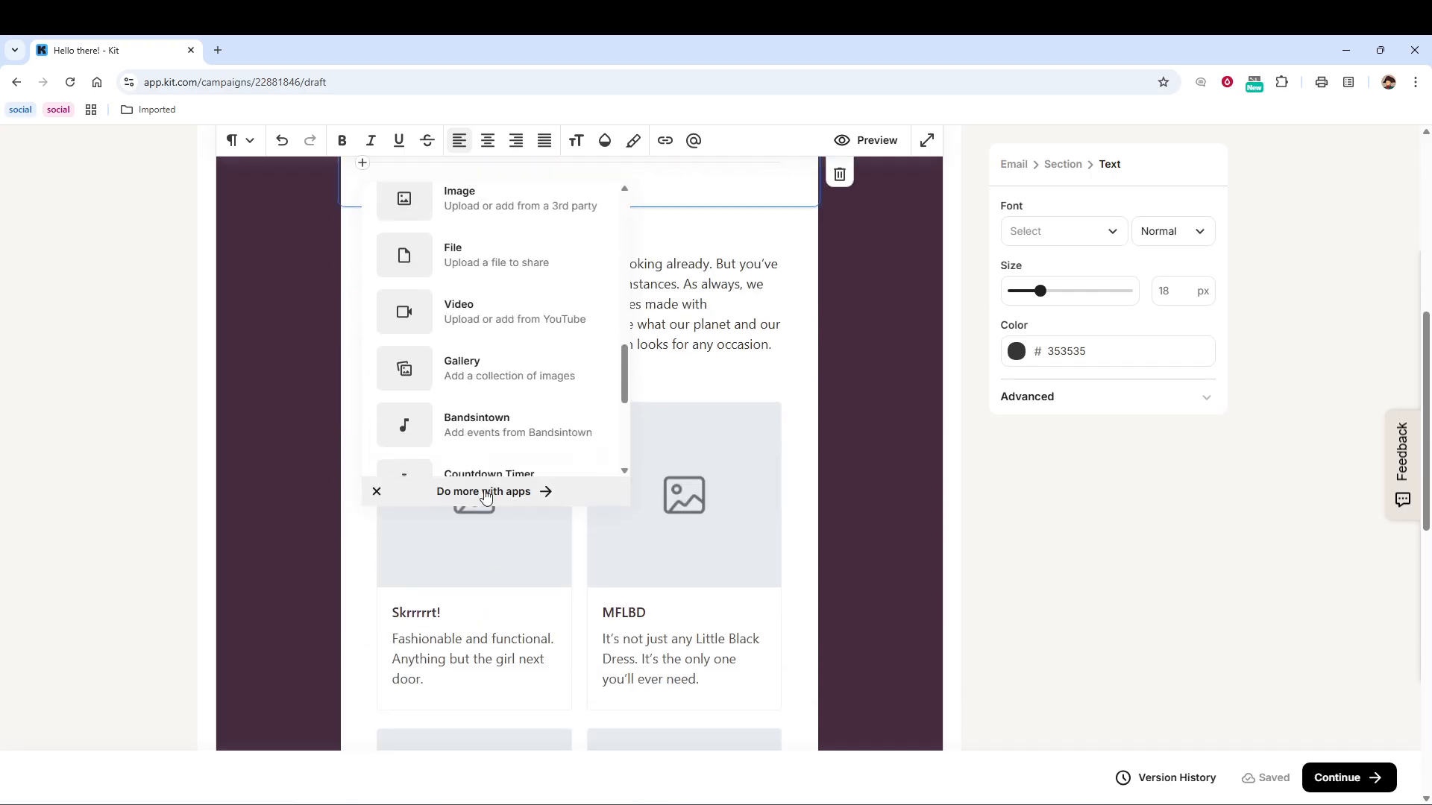
scroll(528, 629, up, 5)
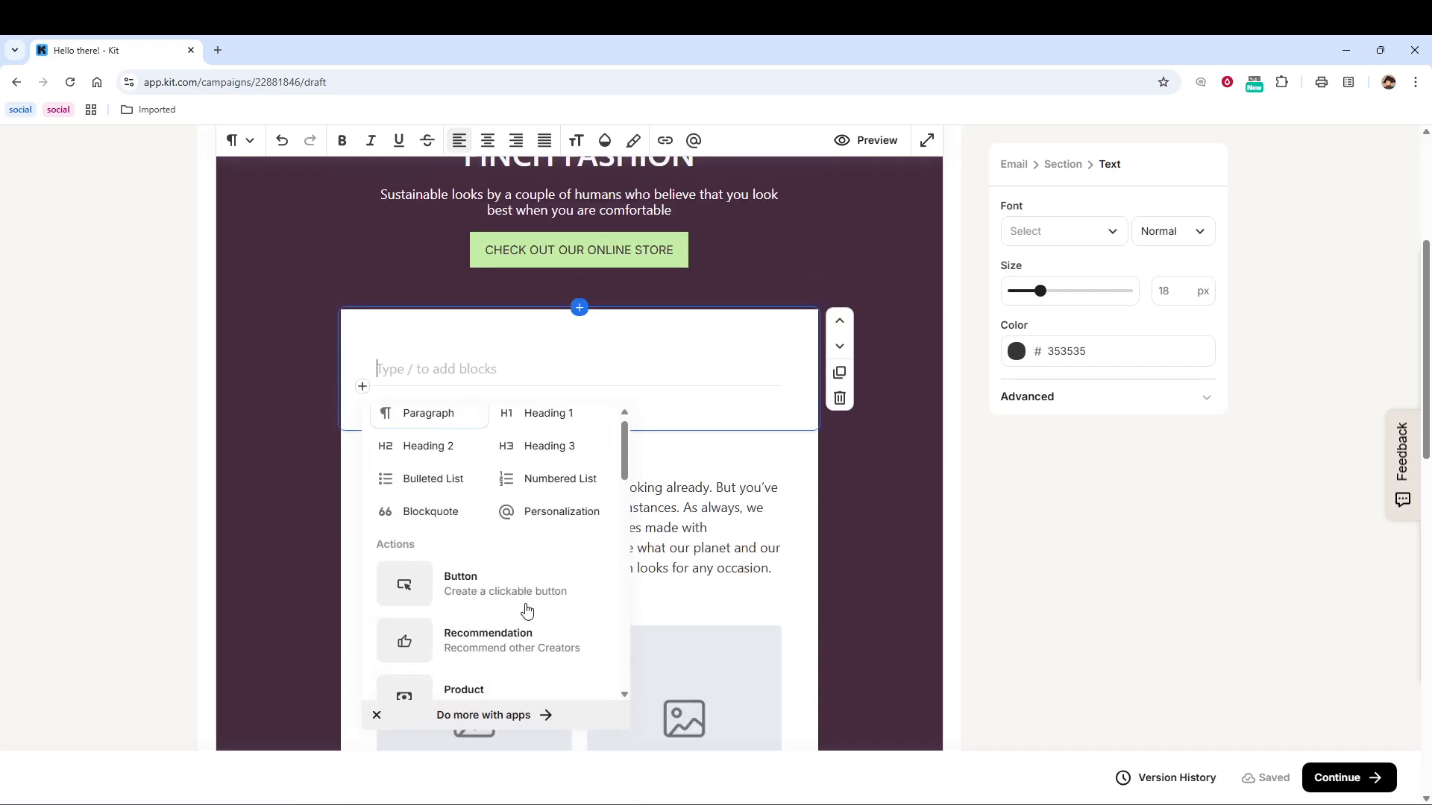
click(899, 628)
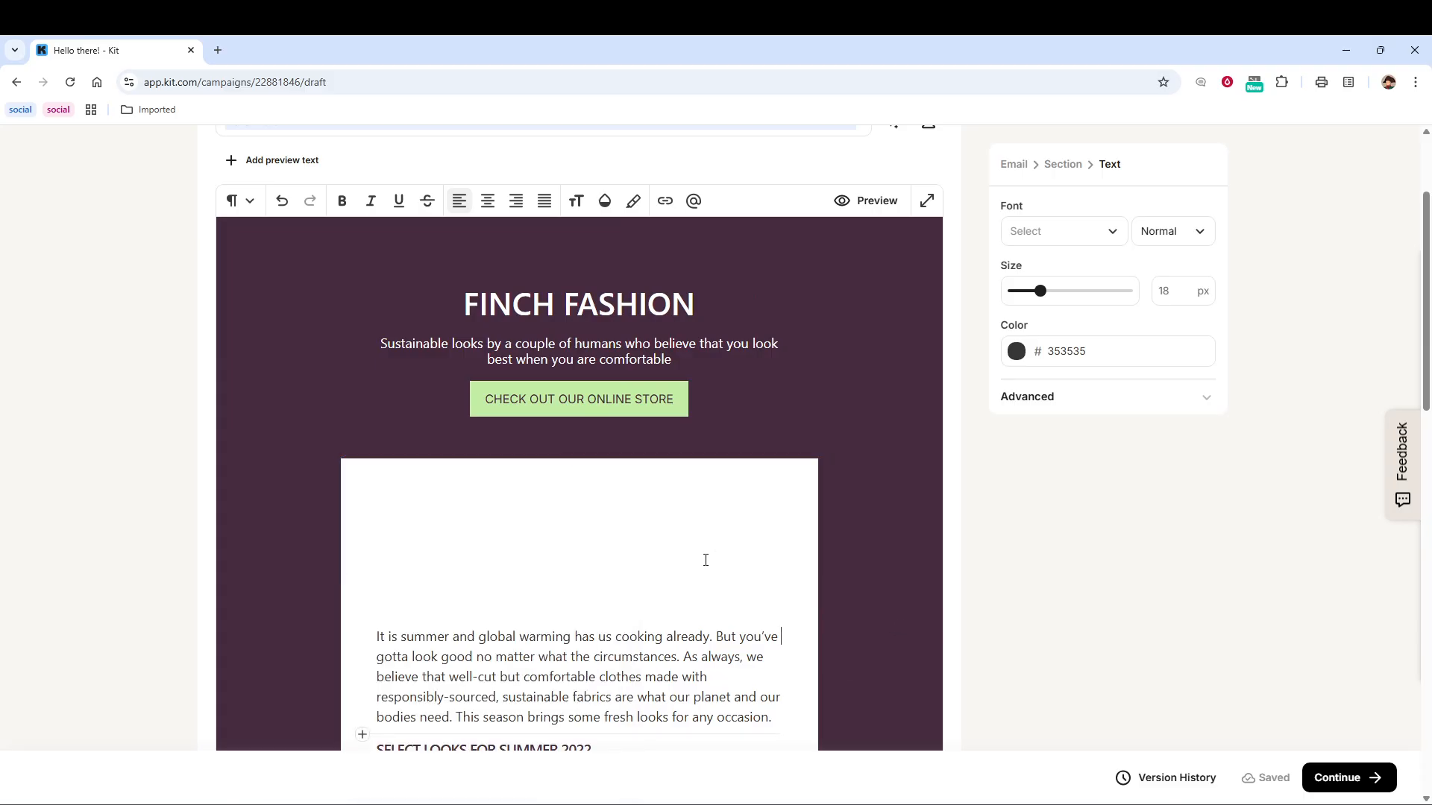
Proceed to the broadcast's publishing settings and enable sending it as an email
scroll(706, 560, down, 5)
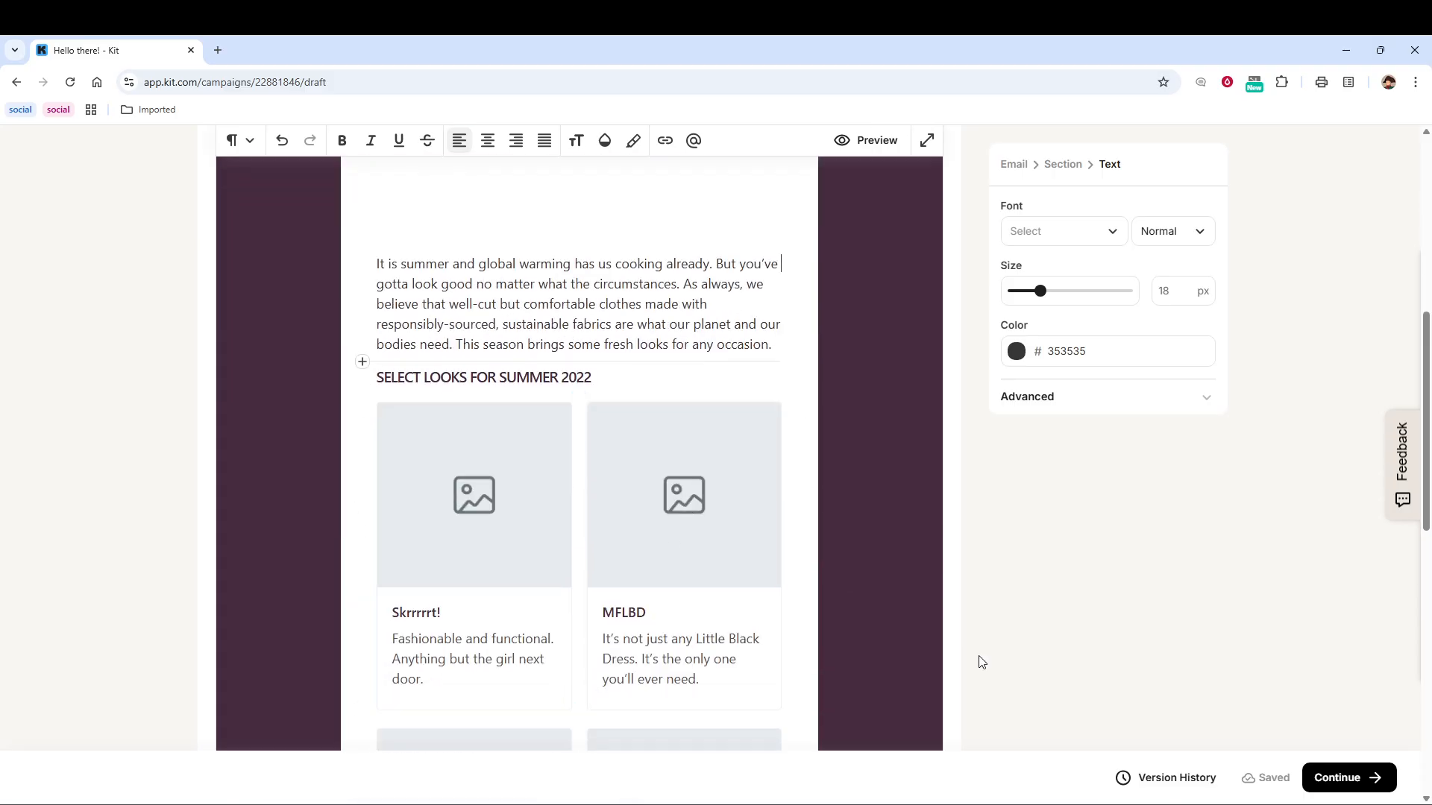
click(1353, 783)
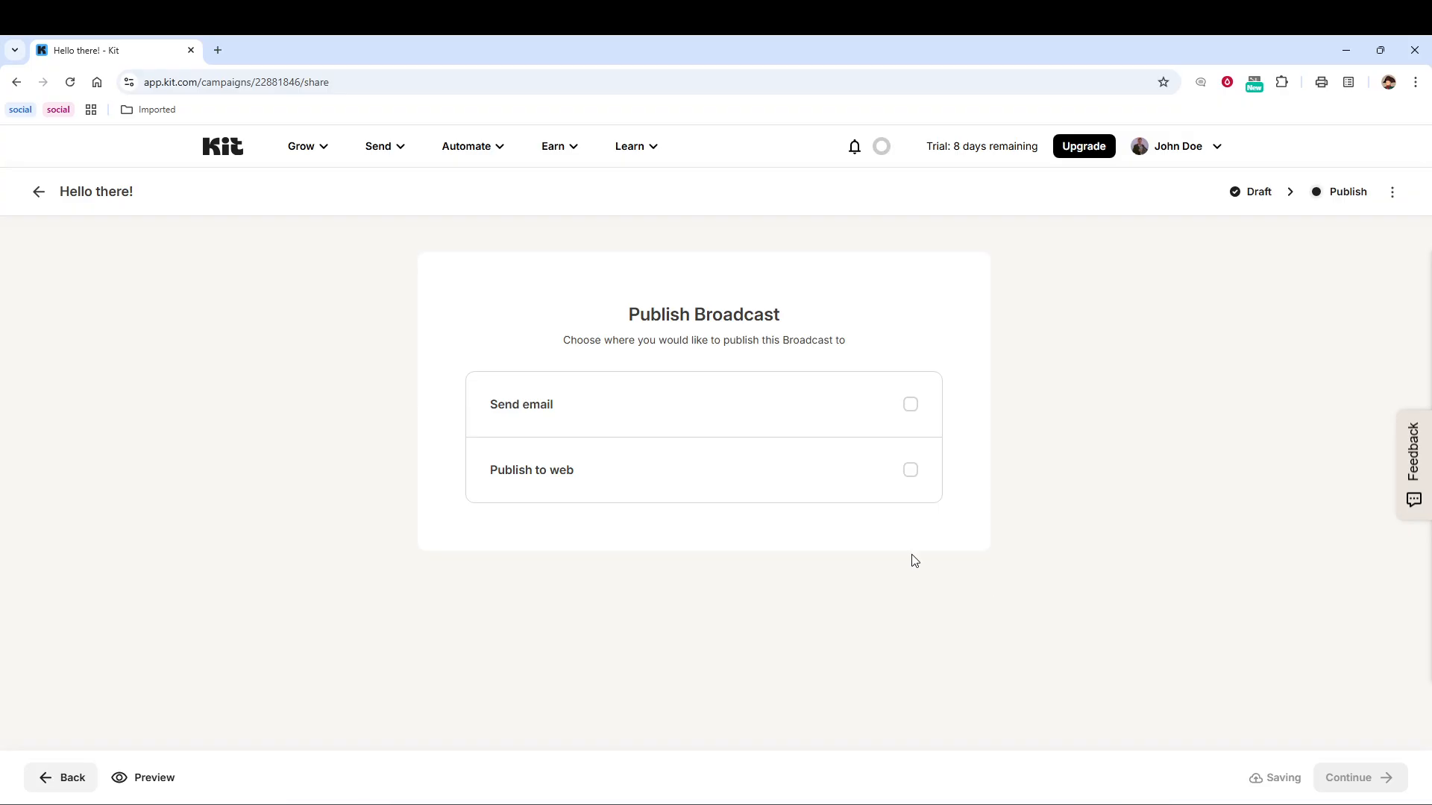
click(742, 412)
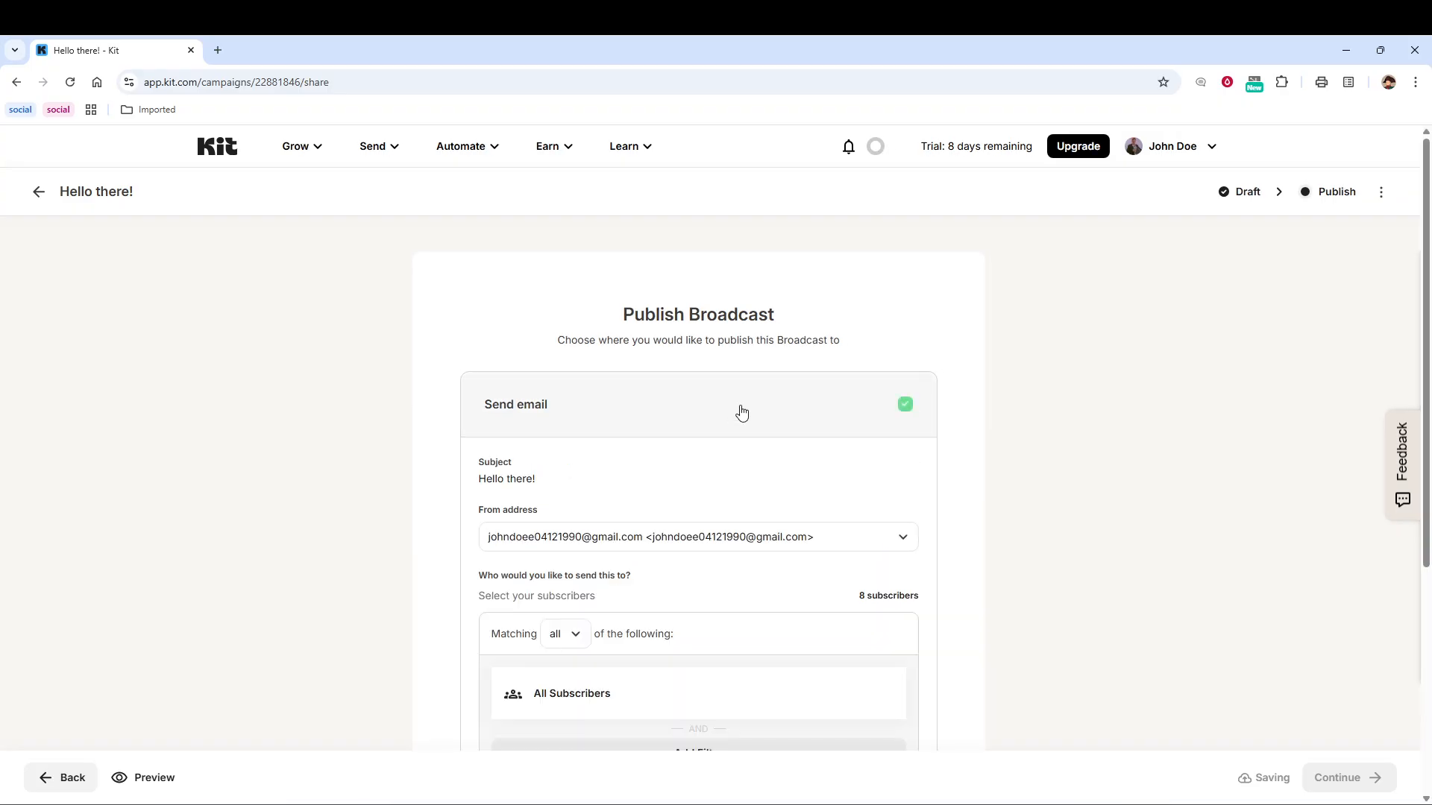
Change the All Subscribers recipient filter to people subscribed to tags
scroll(729, 521, down, 3)
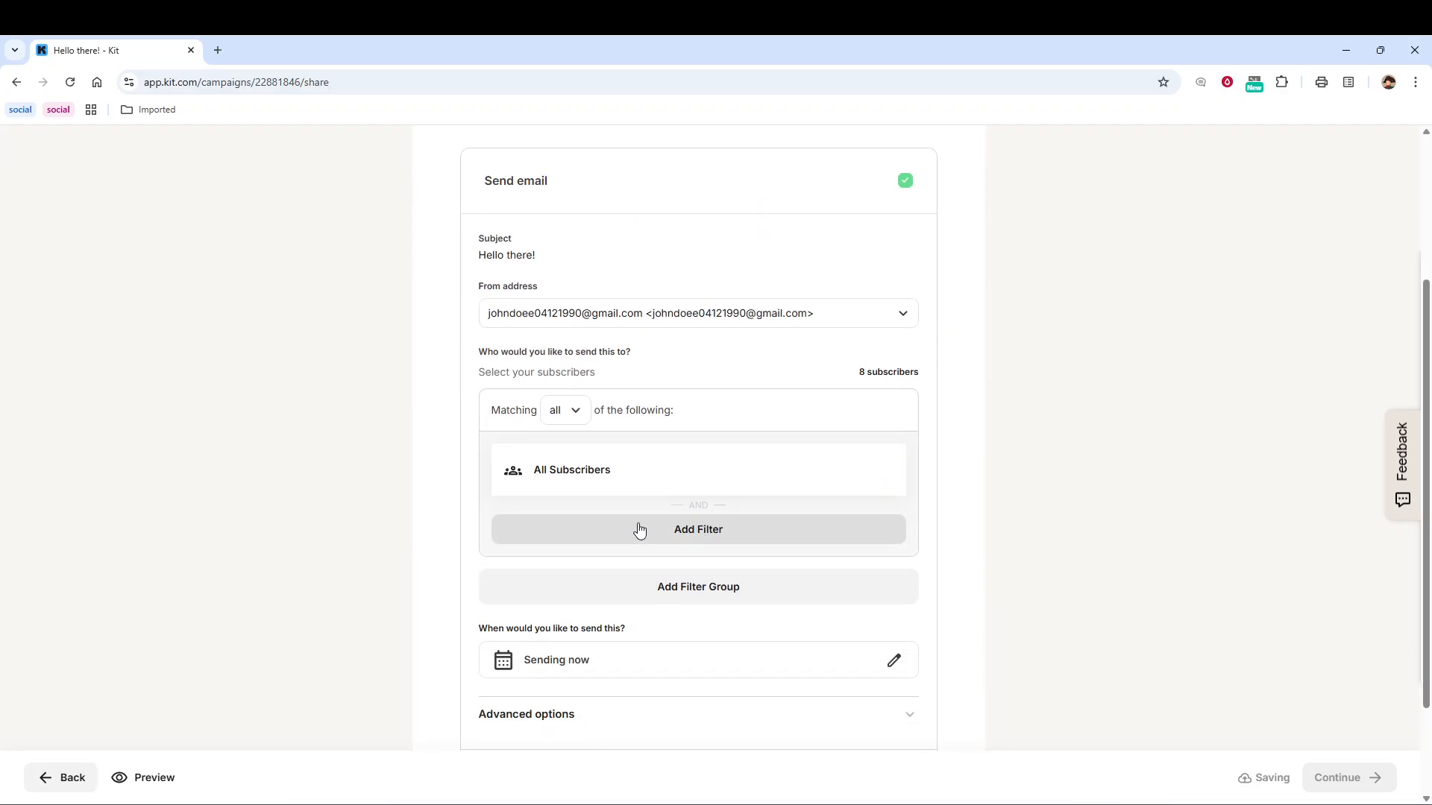
click(571, 470)
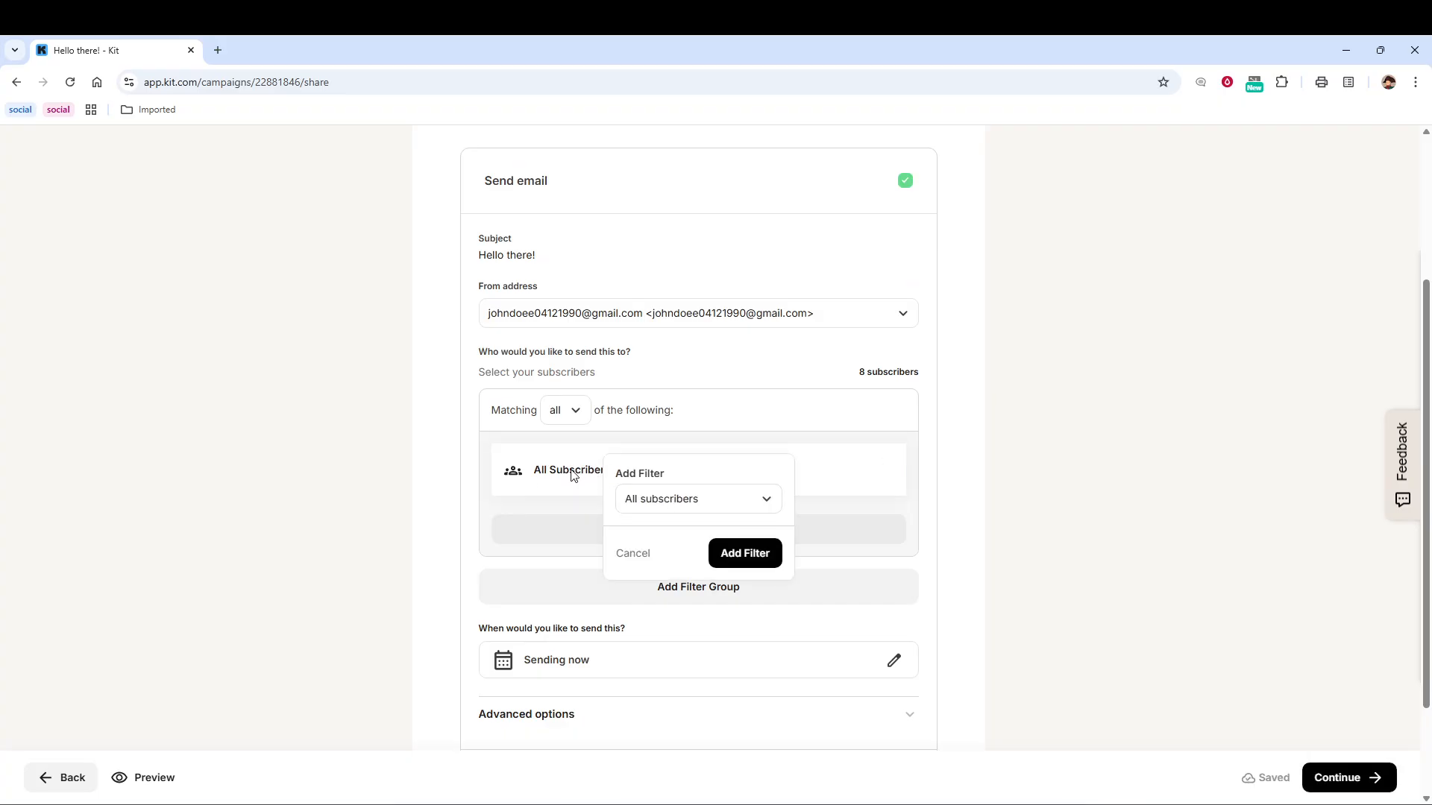
click(468, 475)
click(583, 478)
click(734, 510)
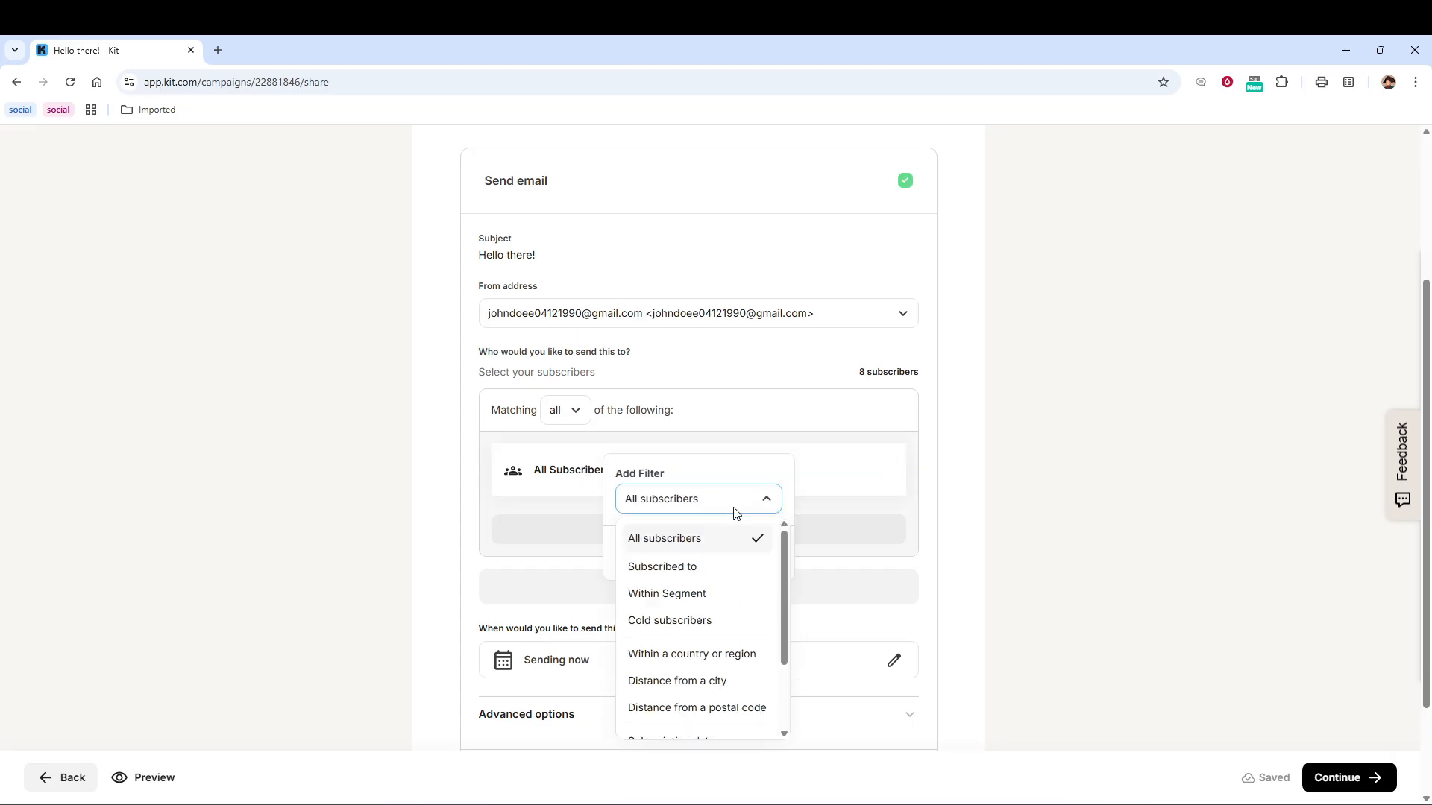
click(693, 569)
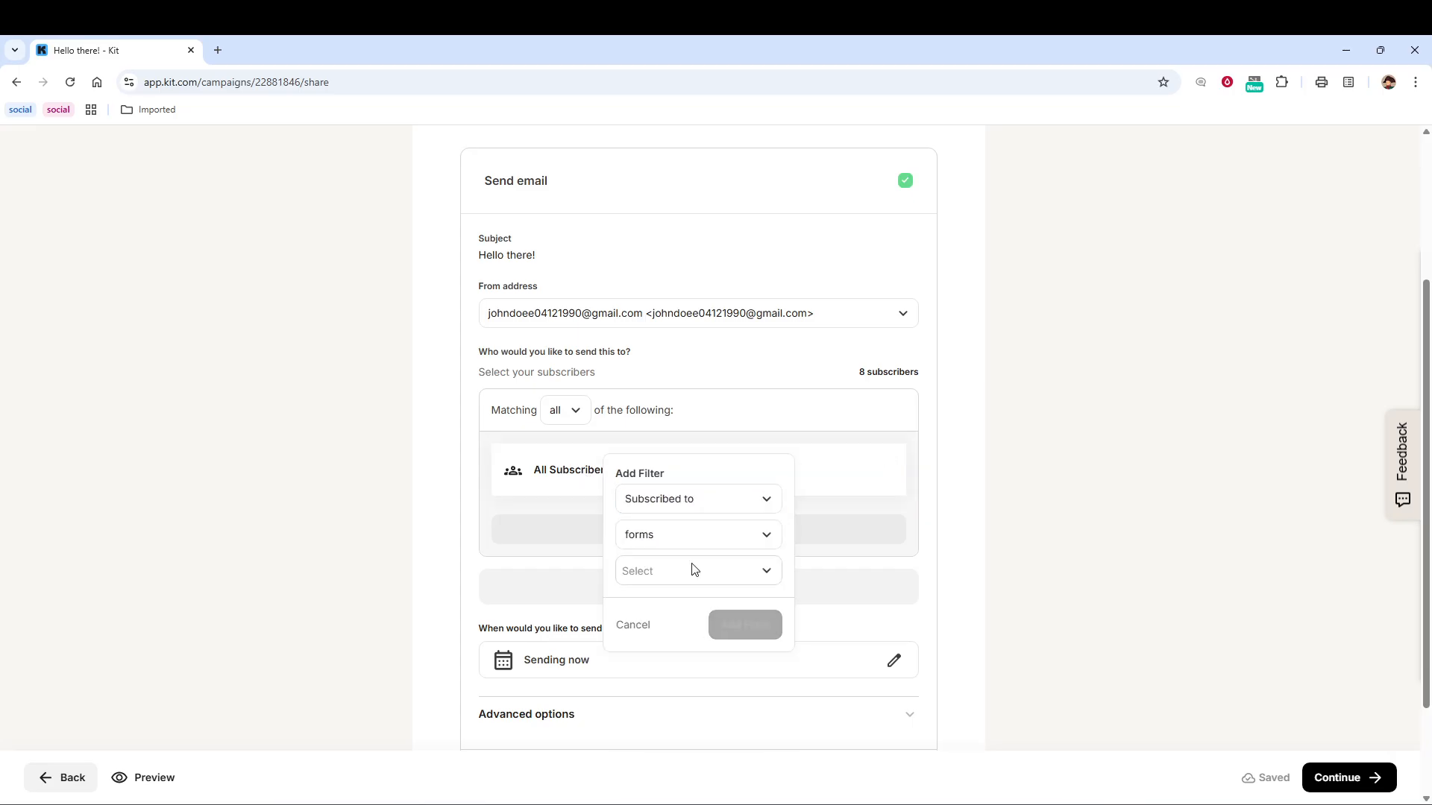
click(686, 539)
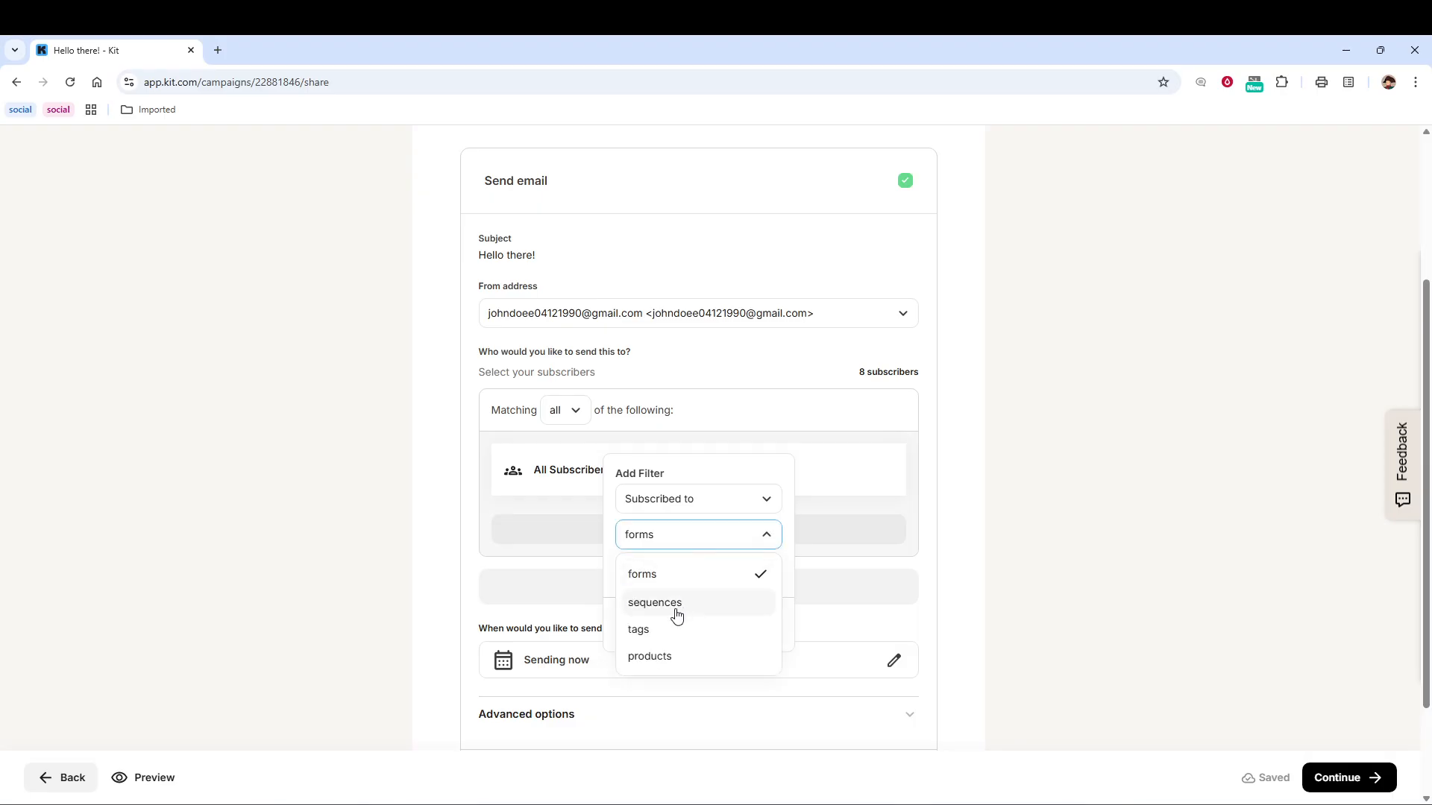
click(655, 629)
Choose the VIP tag for the recipient filter and apply it
click(669, 565)
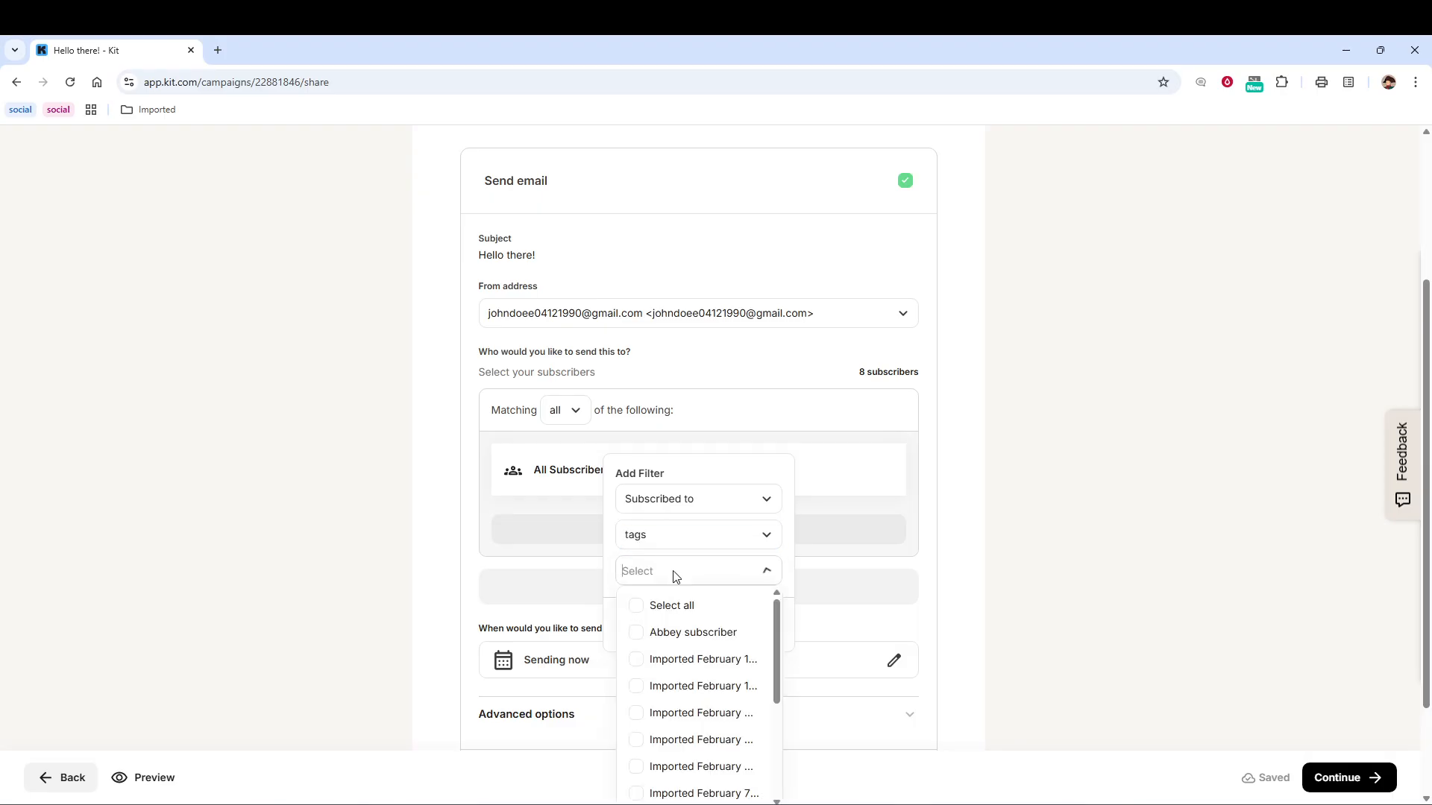
scroll(701, 652, down, 5)
scroll(713, 725, down, 1)
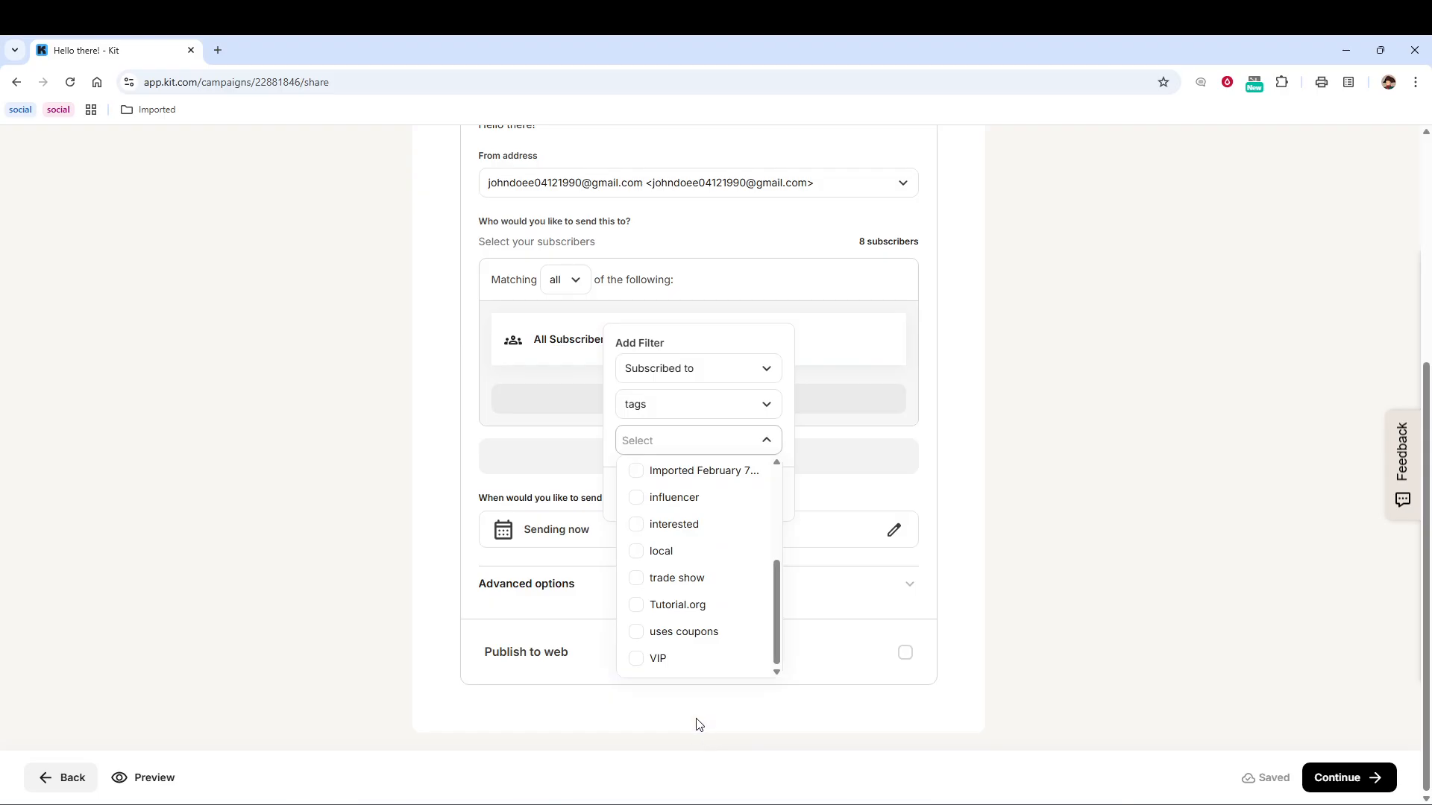
click(690, 659)
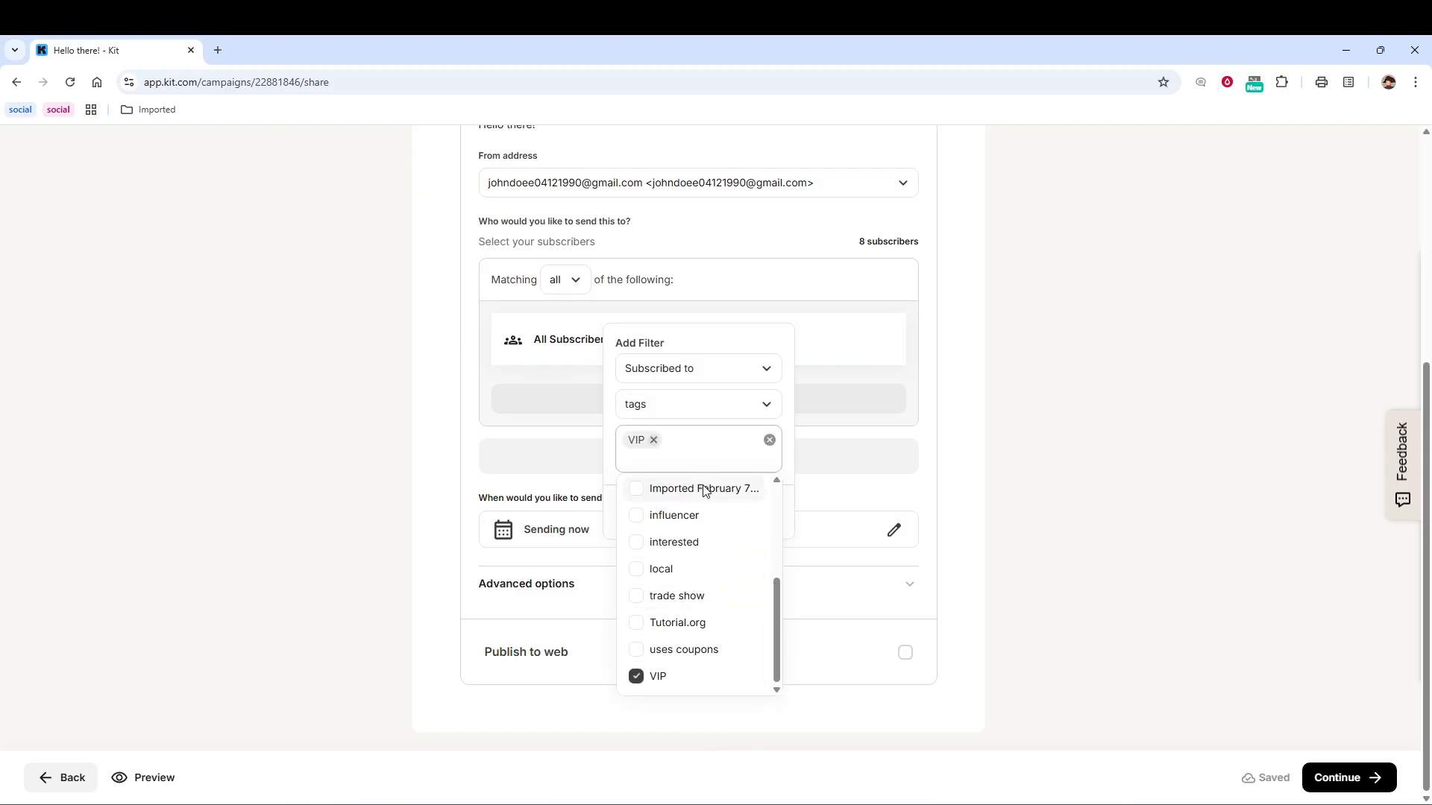
click(750, 343)
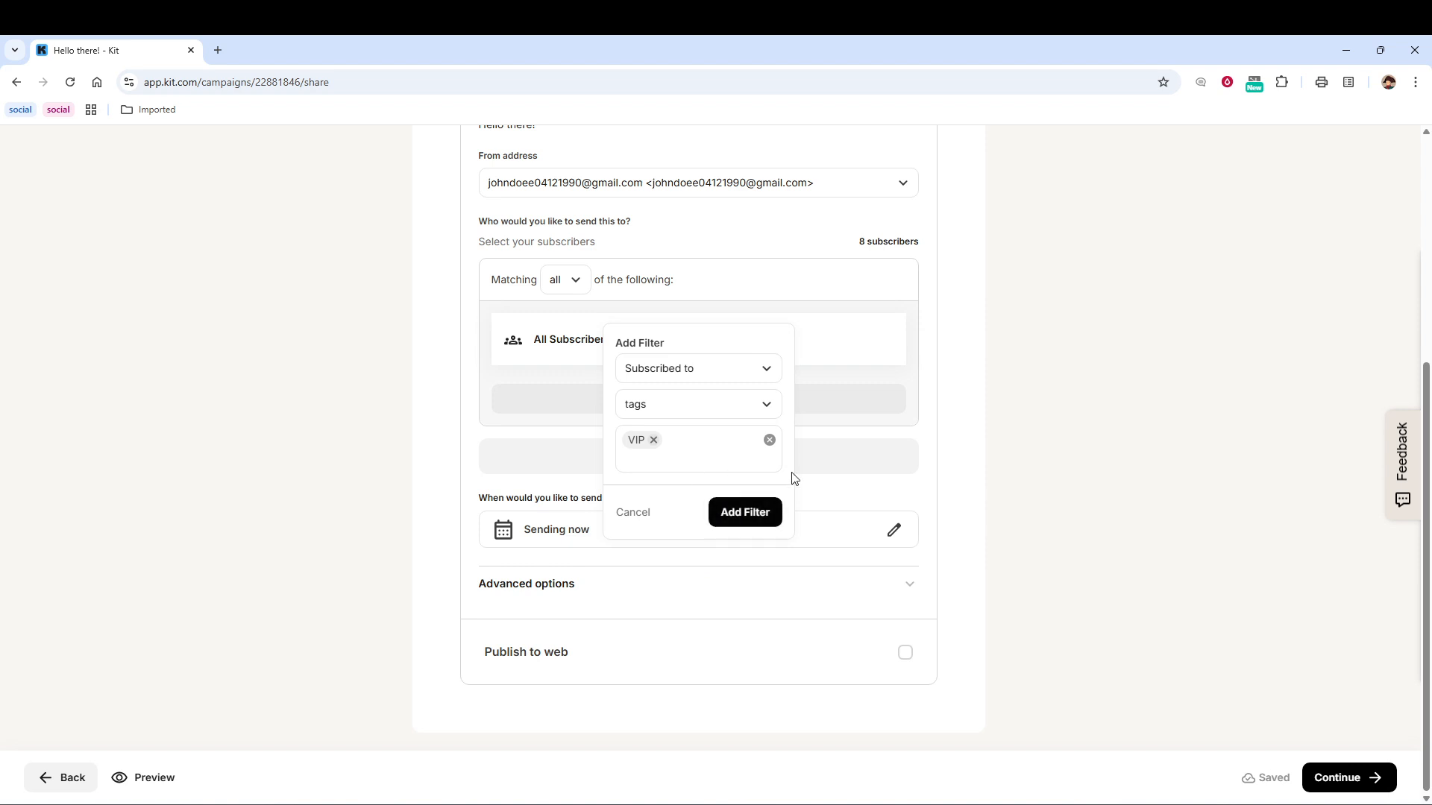
click(739, 516)
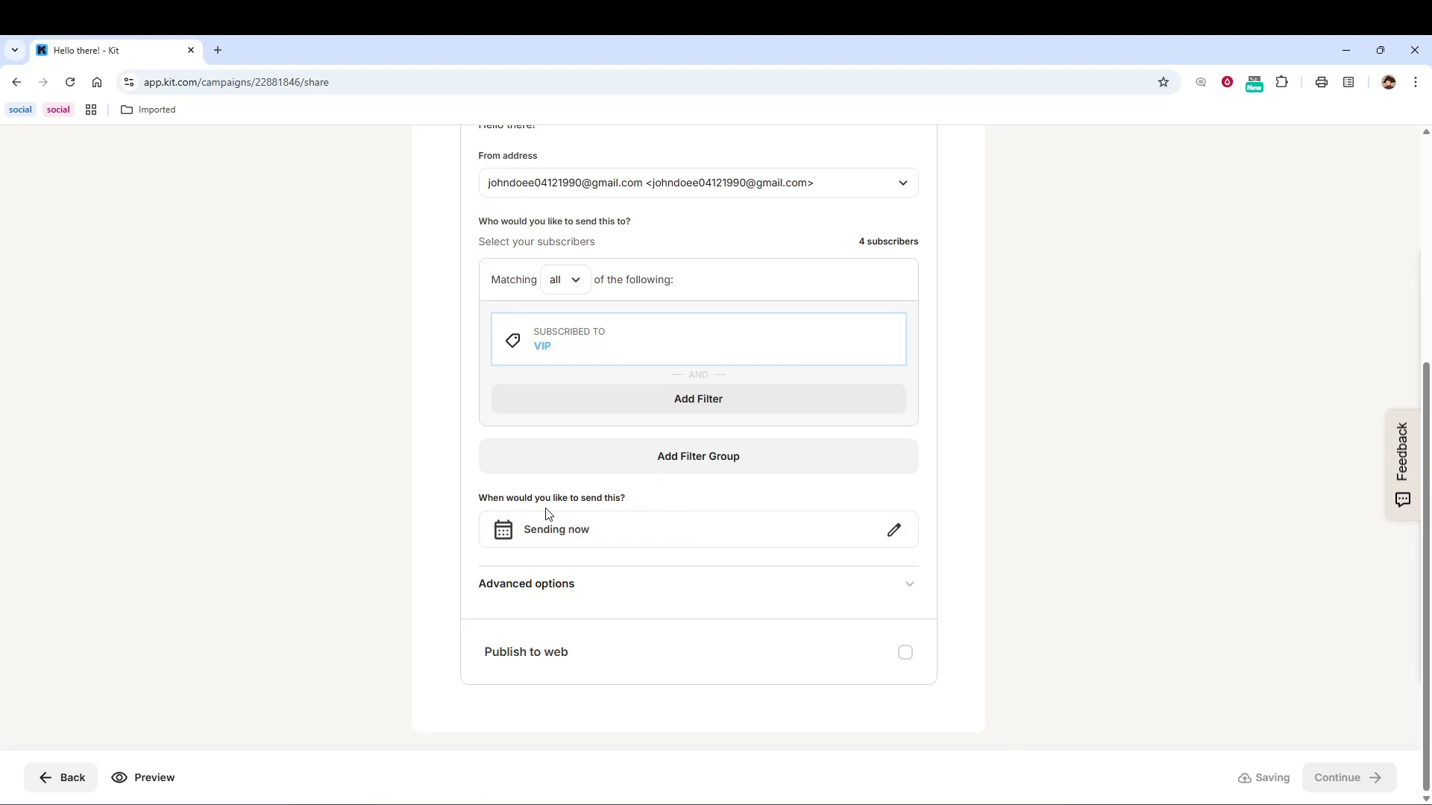
drag(479, 499, 640, 504)
click(634, 506)
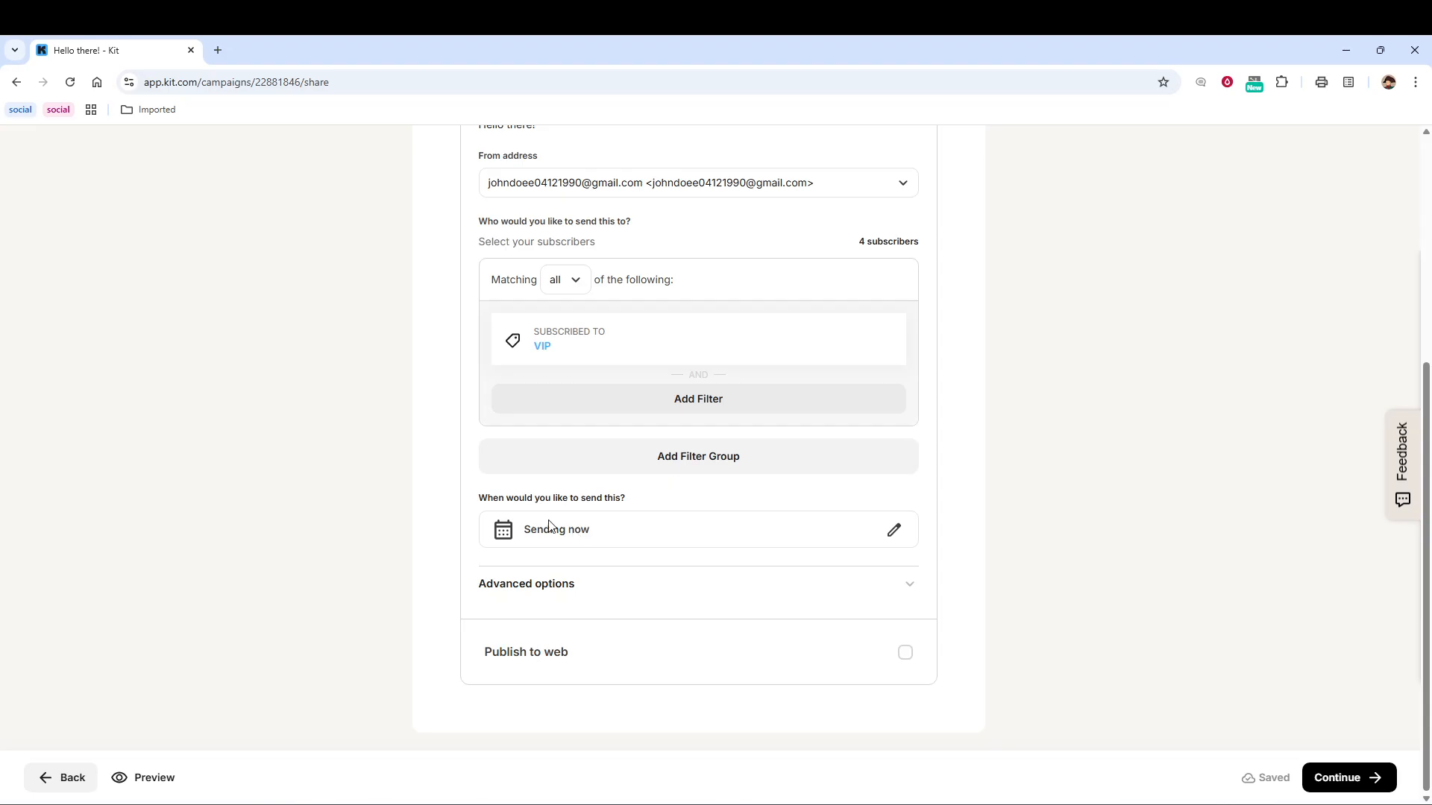
Schedule the broadcast for February 19, 2026 at 12:10 AM instead of sending it immediately
drag(522, 531, 607, 531)
click(615, 533)
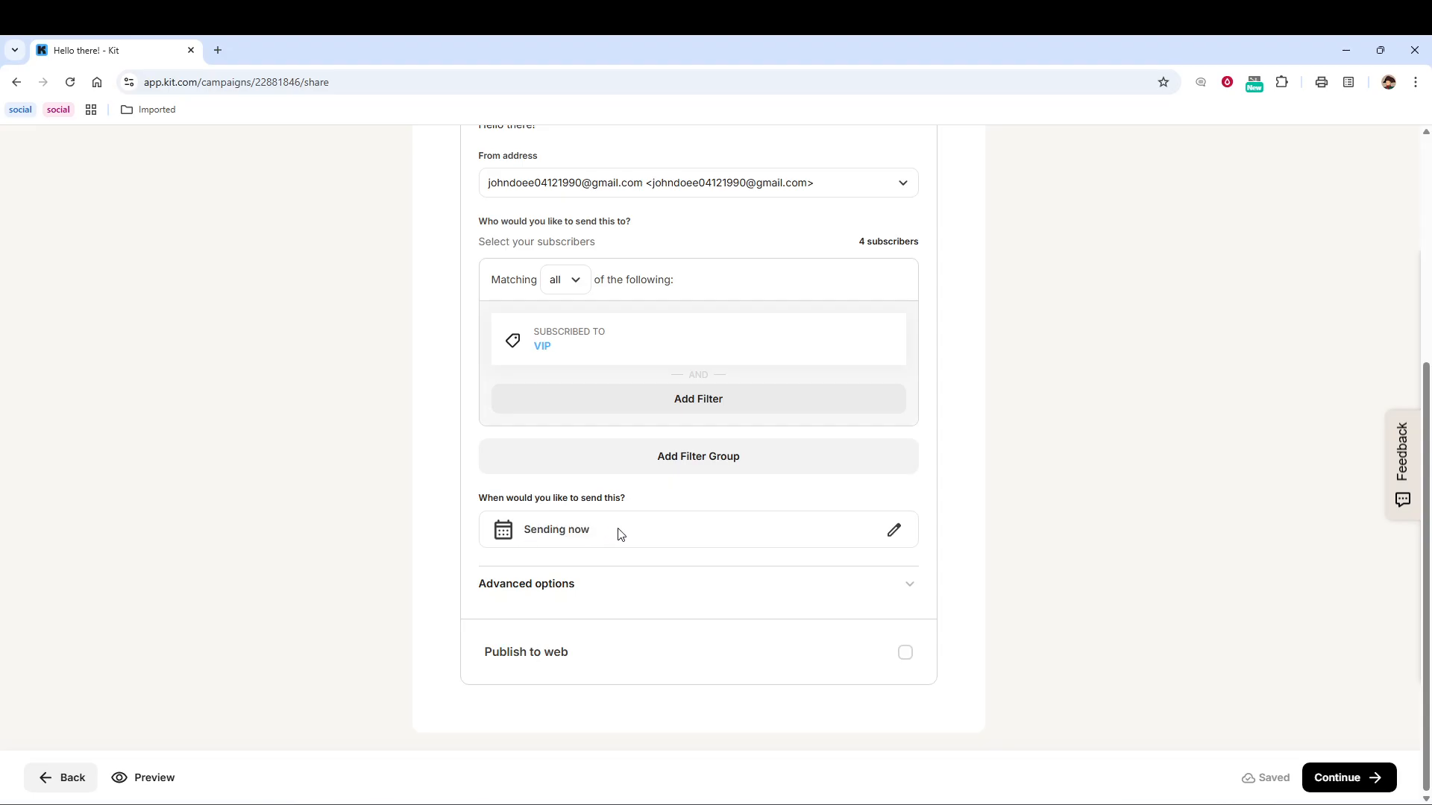
click(893, 533)
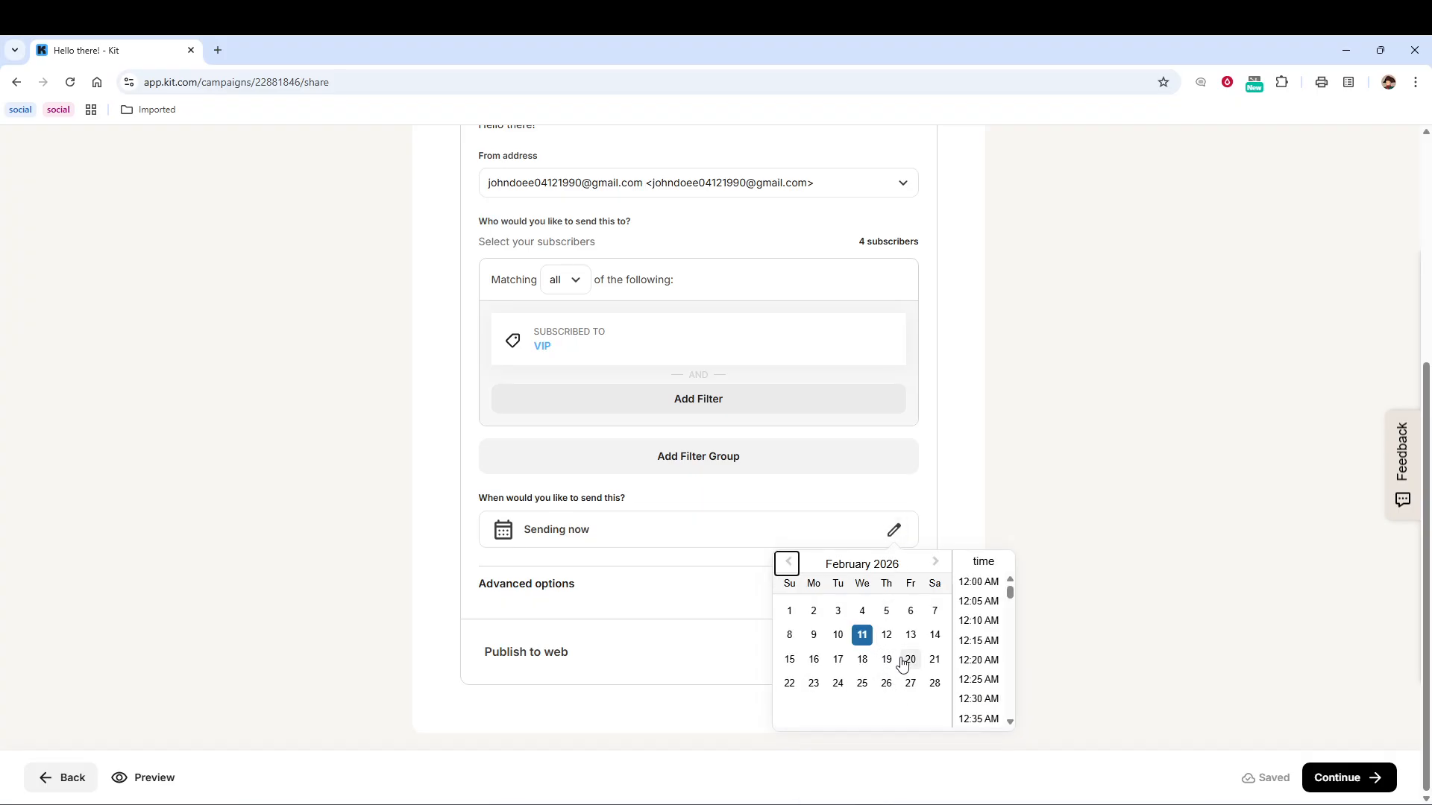
click(969, 622)
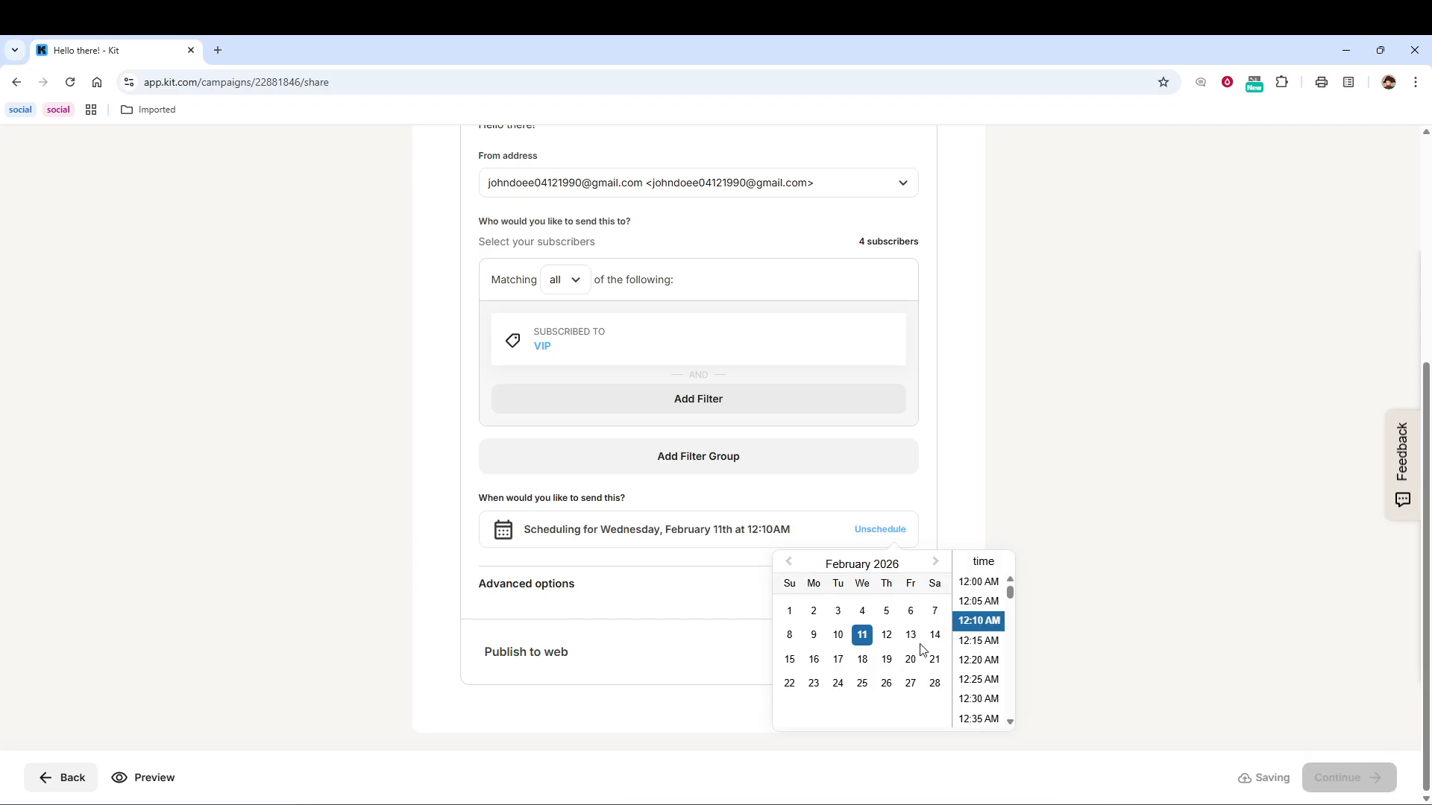
click(885, 660)
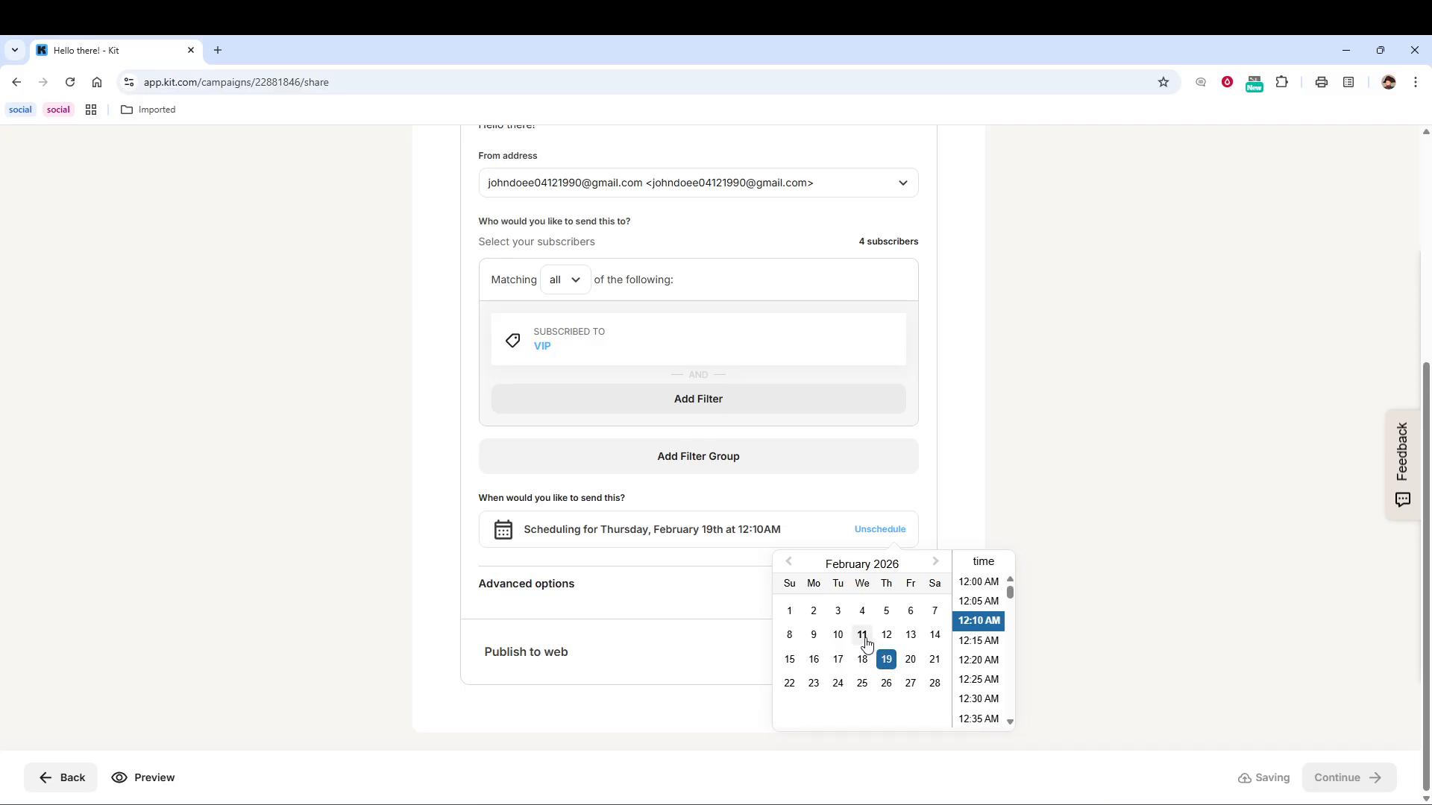
Try the earlier send date February 10, and set the date back to February 19
click(863, 636)
click(836, 636)
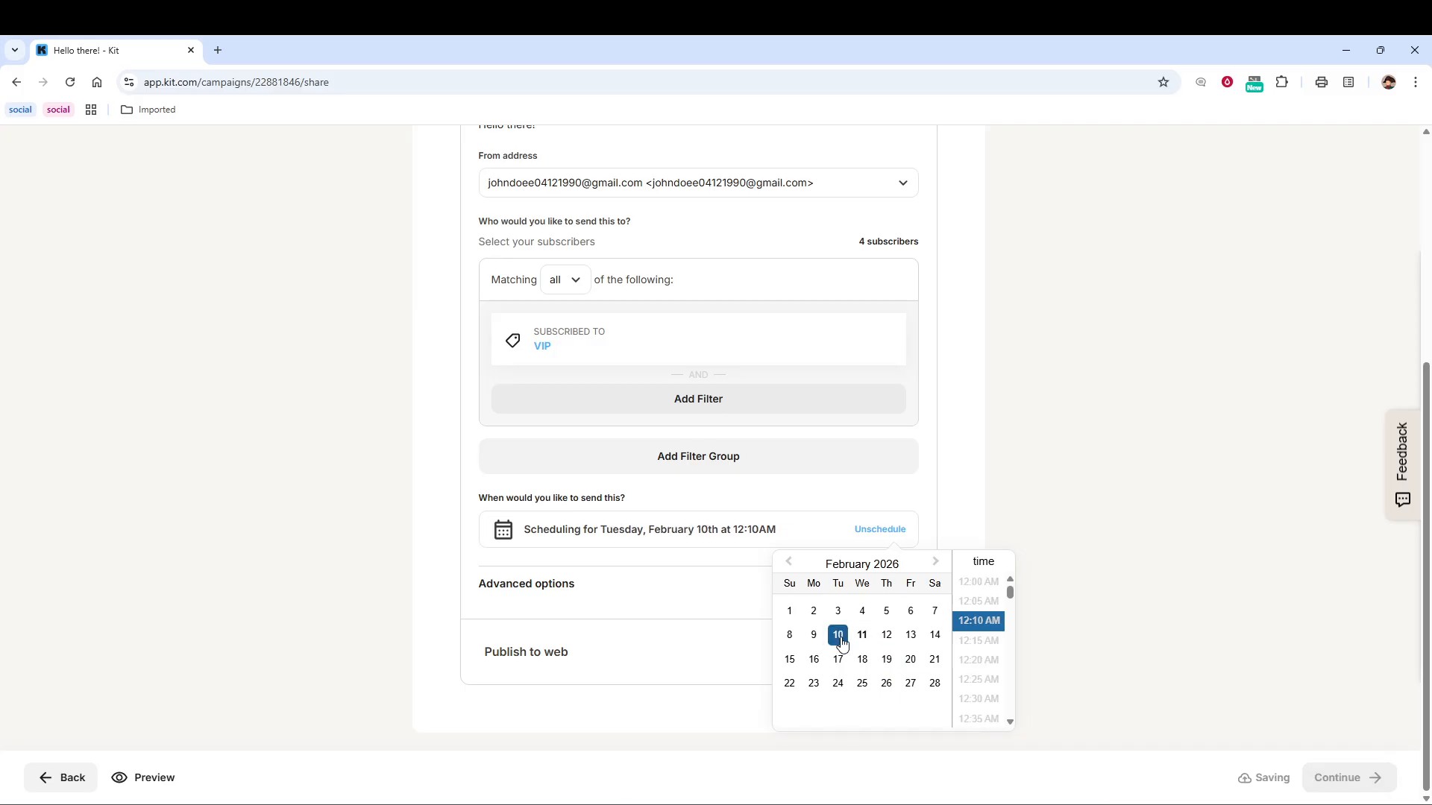
click(884, 660)
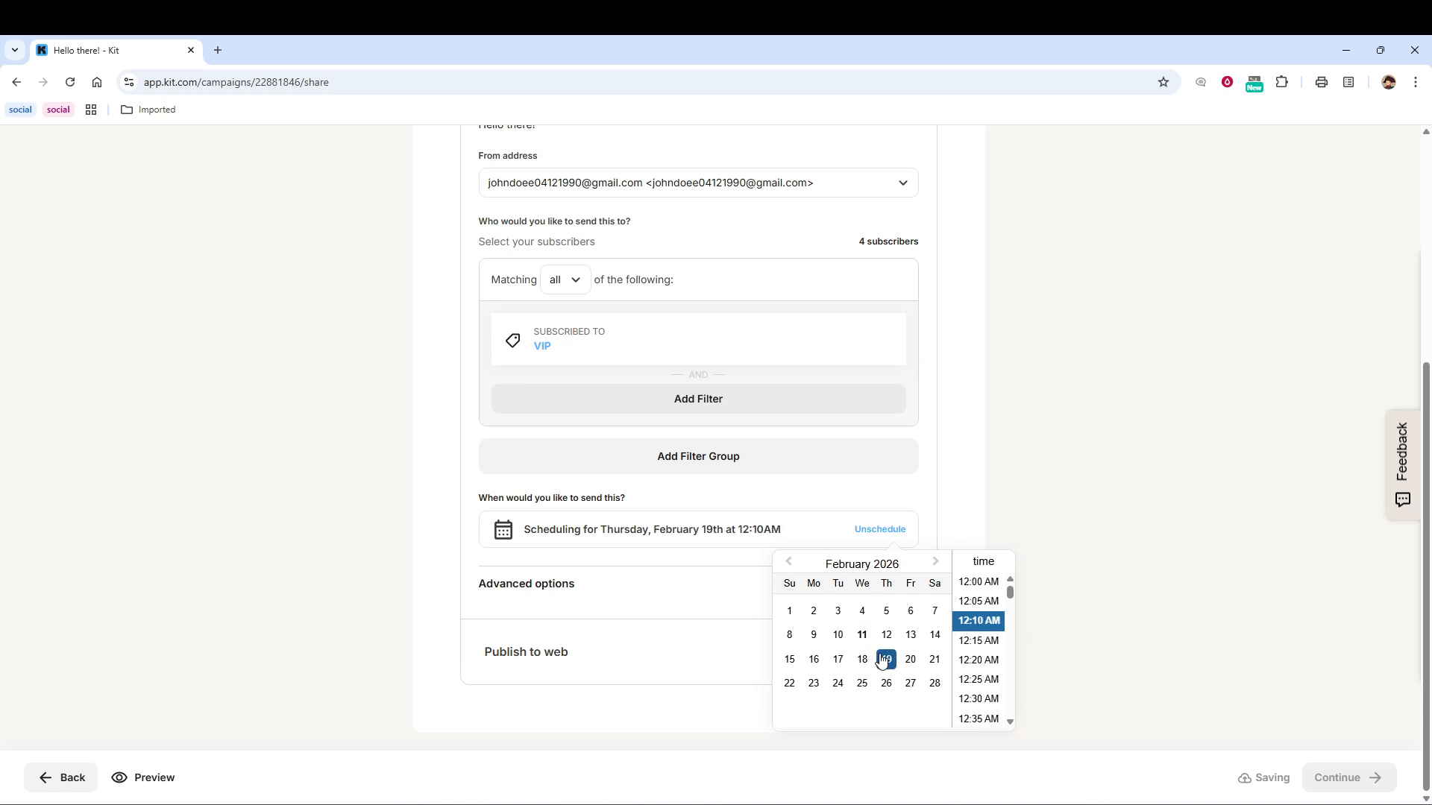
Finish choosing the send date and proceed to the broadcast's final review
click(1020, 513)
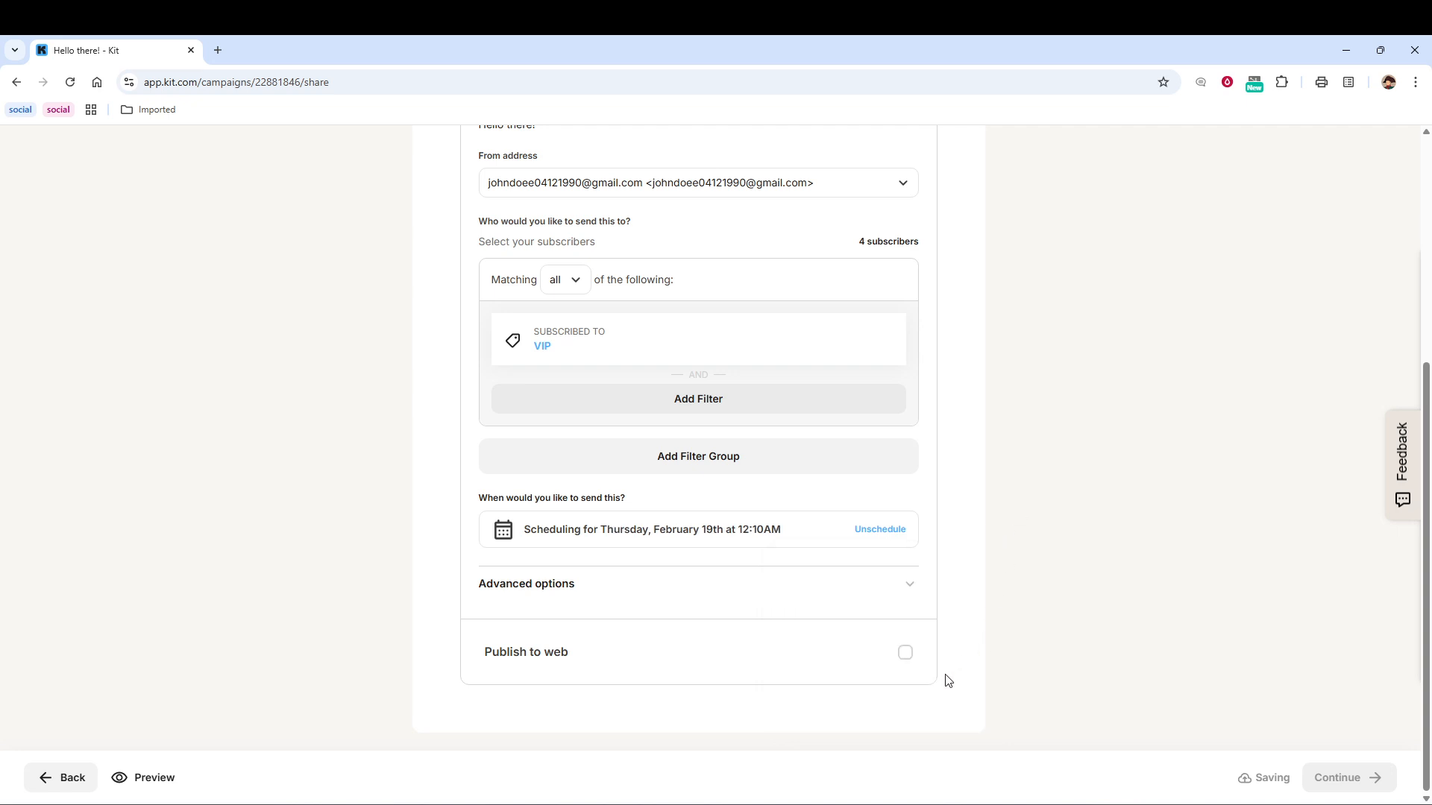
click(1348, 786)
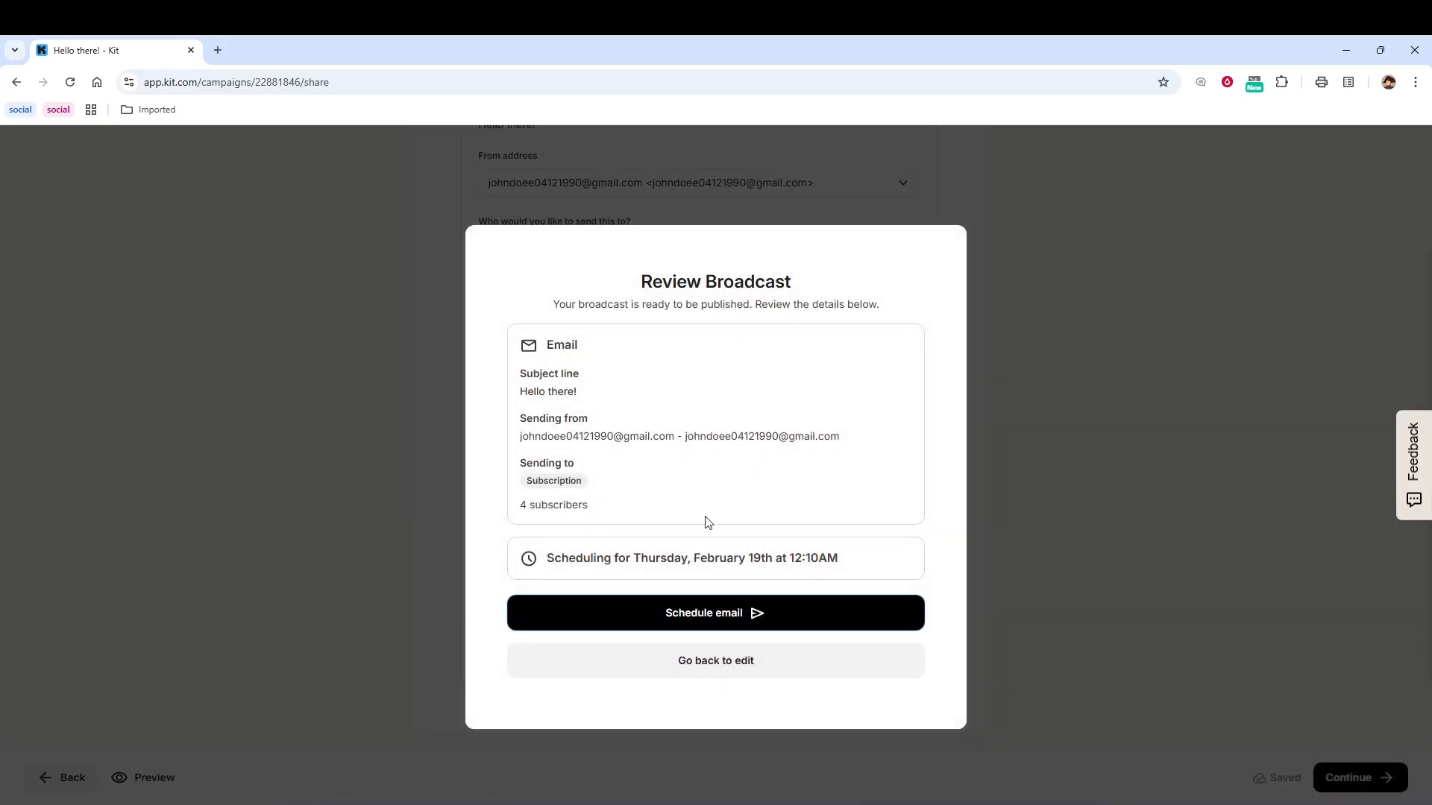